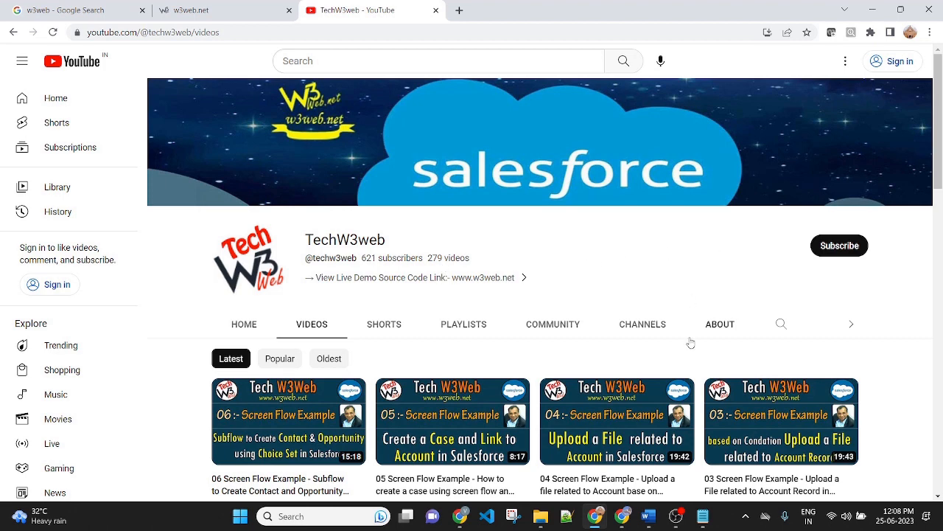
Check the requirement in the Word document, then create a new Record-Triggered Flow from the Flows page in Salesforce Setup.
{"action": "left_click", "coordinate": [648, 517]}
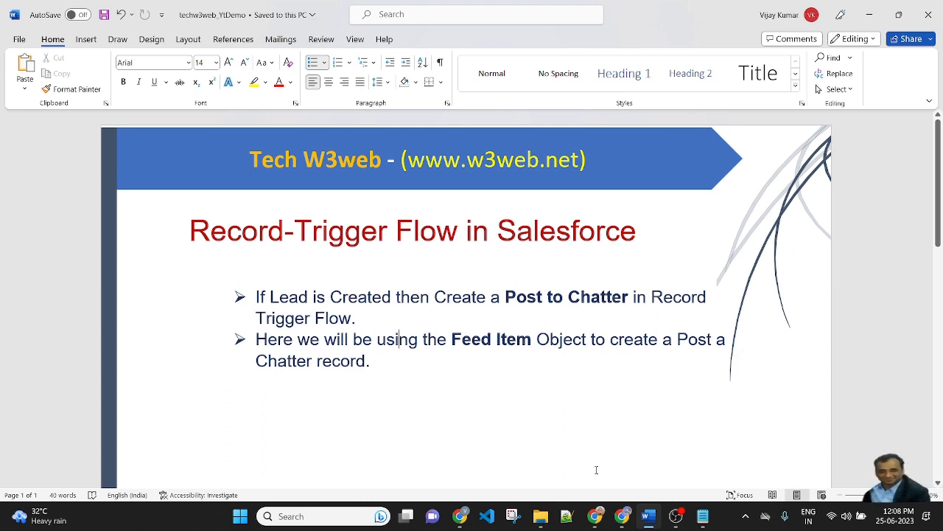
{"action": "left_click", "coordinate": [622, 516]}
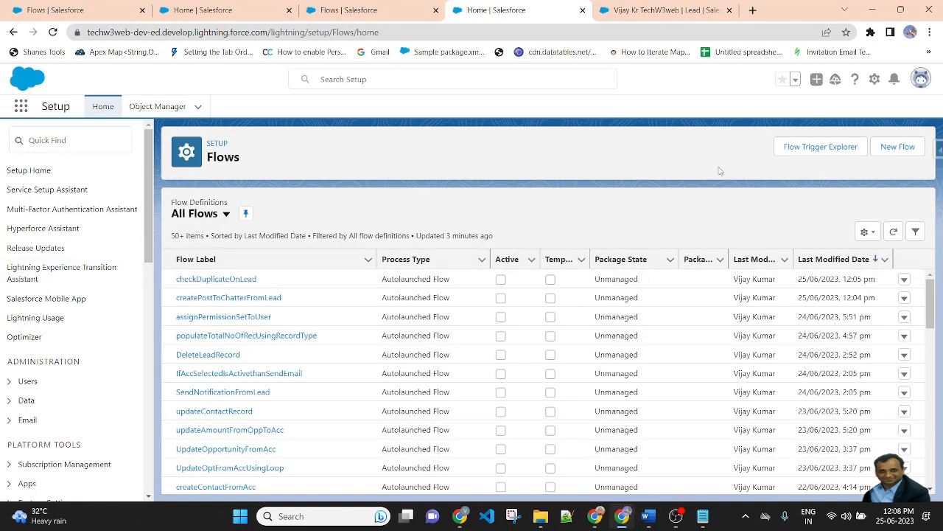
{"action": "left_click", "coordinate": [906, 153]}
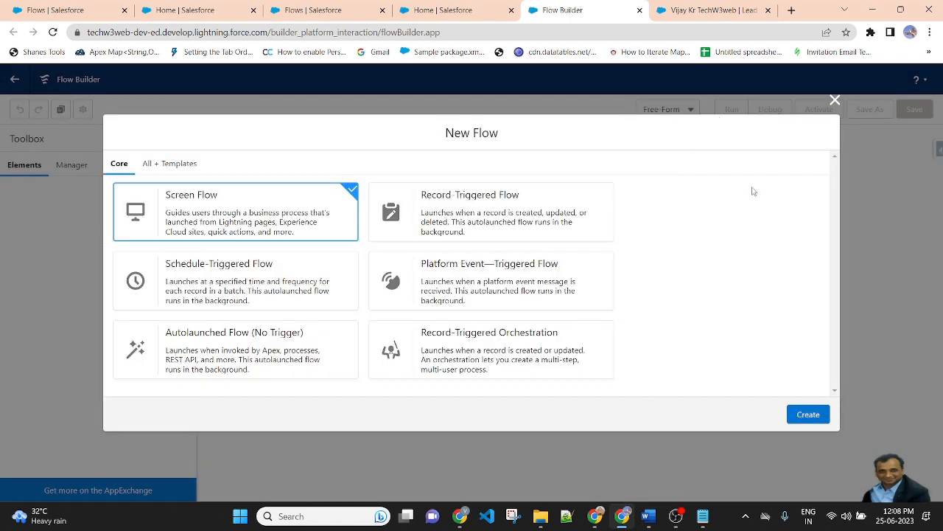
{"action": "left_click", "coordinate": [536, 218]}
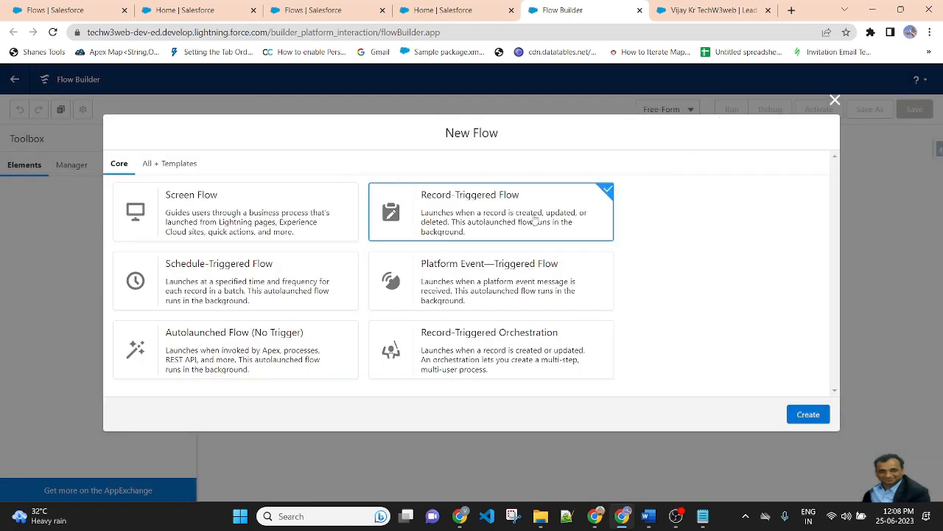
{"action": "left_click", "coordinate": [808, 414]}
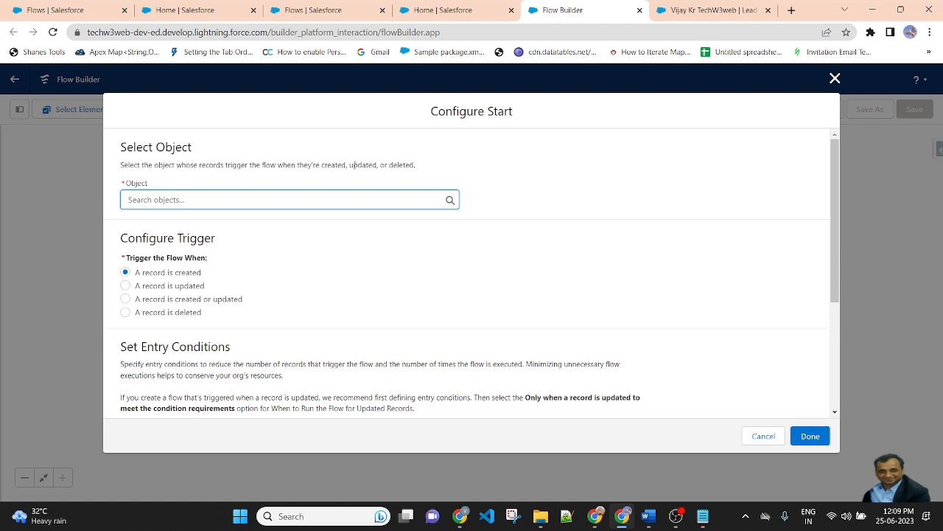
Configure the flow start for the Lead object when a record is created, optimized for Actions and Related Records, and switch to Free-Form layout.
{"action": "left_click_drag", "start_coordinate": [194, 162], "coordinate": [404, 164]}
{"action": "left_click", "coordinate": [456, 145]}
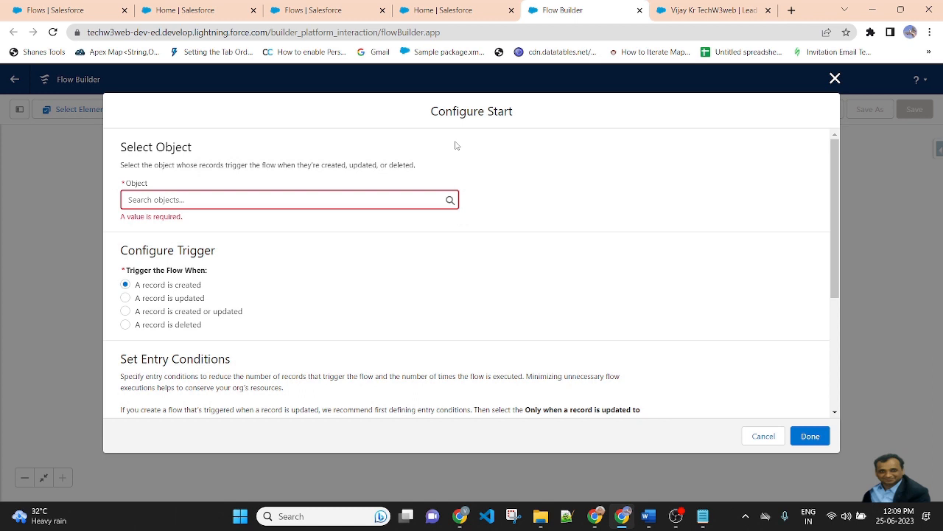
{"action": "left_click", "coordinate": [170, 196]}
{"action": "type", "text": "lea"}
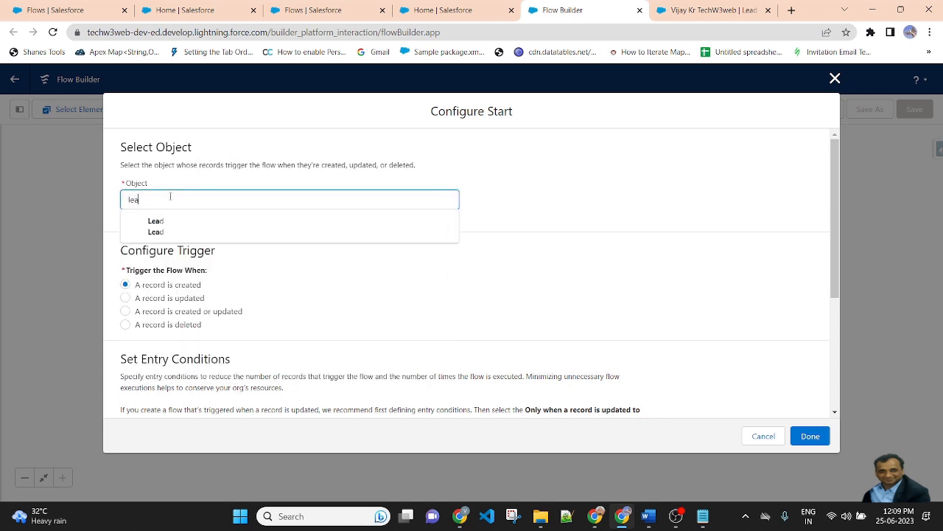
{"action": "left_click", "coordinate": [162, 221]}
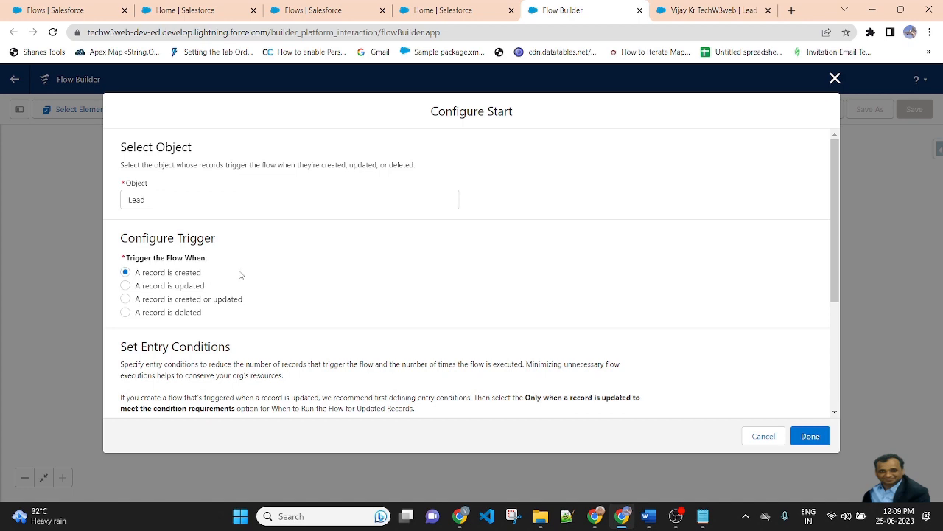
{"action": "scroll", "coordinate": [424, 337], "scroll_direction": "down", "scroll_amount": 3}
{"action": "scroll", "coordinate": [423, 337], "scroll_direction": "down", "scroll_amount": 1}
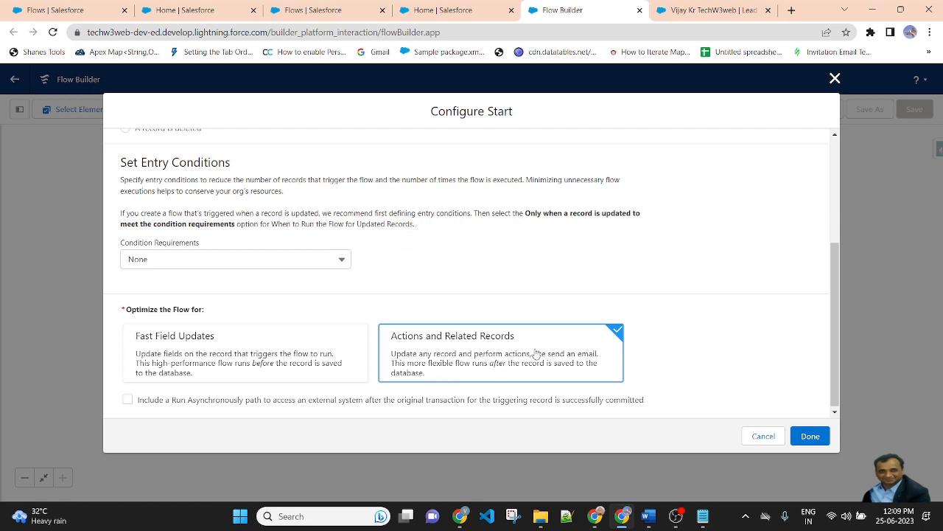
{"action": "left_click", "coordinate": [810, 437]}
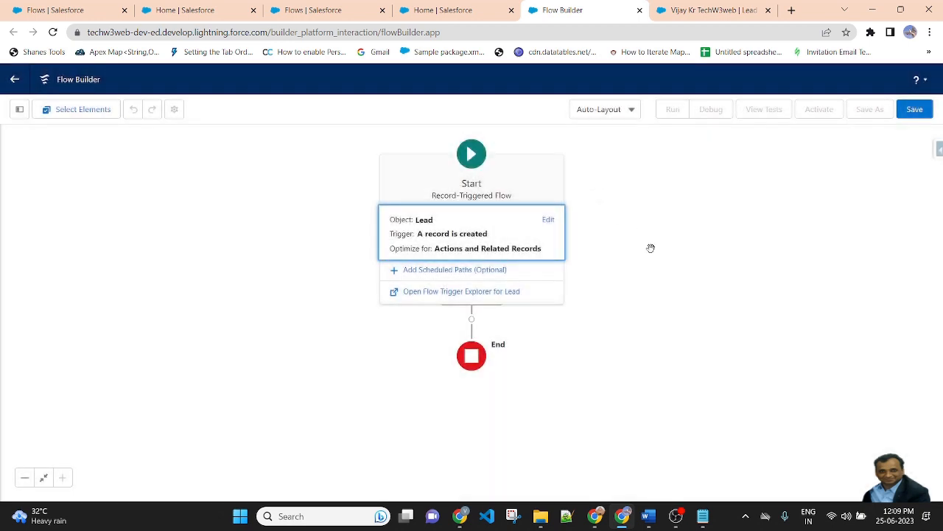
{"action": "left_click", "coordinate": [633, 111]}
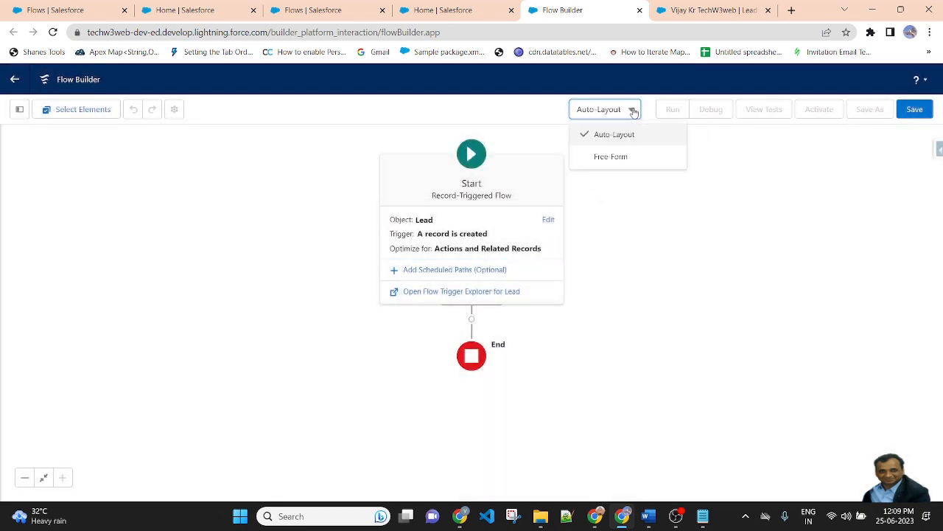
{"action": "left_click", "coordinate": [619, 157]}
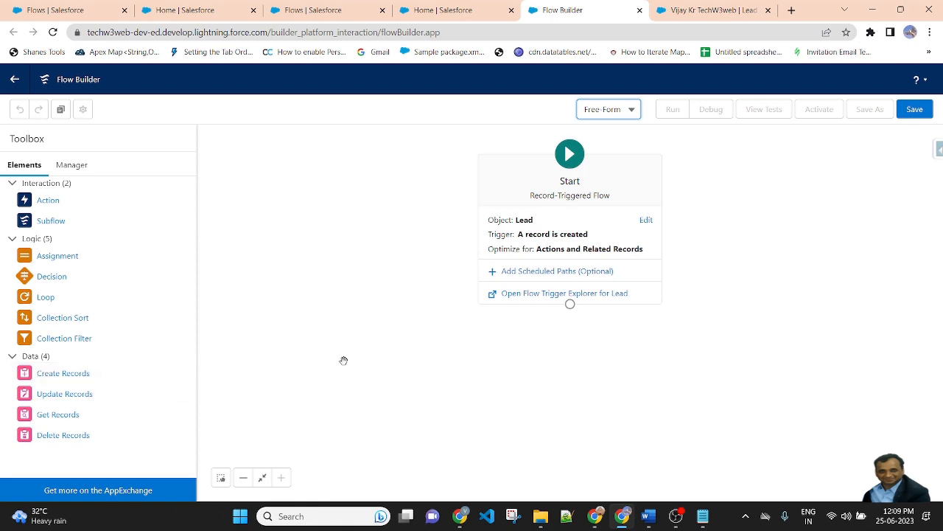
{"action": "left_click_drag", "start_coordinate": [66, 373], "coordinate": [623, 358]}
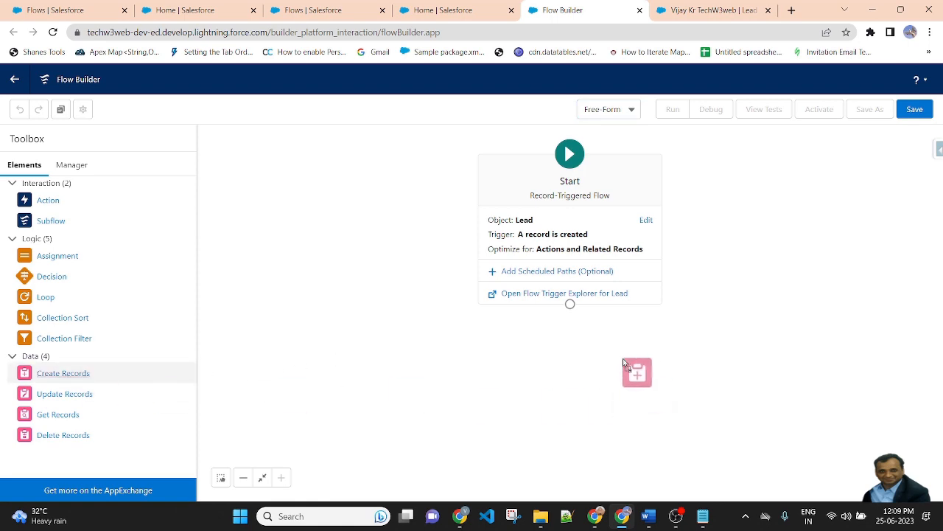
{"action": "scroll", "coordinate": [554, 312], "scroll_direction": "down", "scroll_amount": 2}
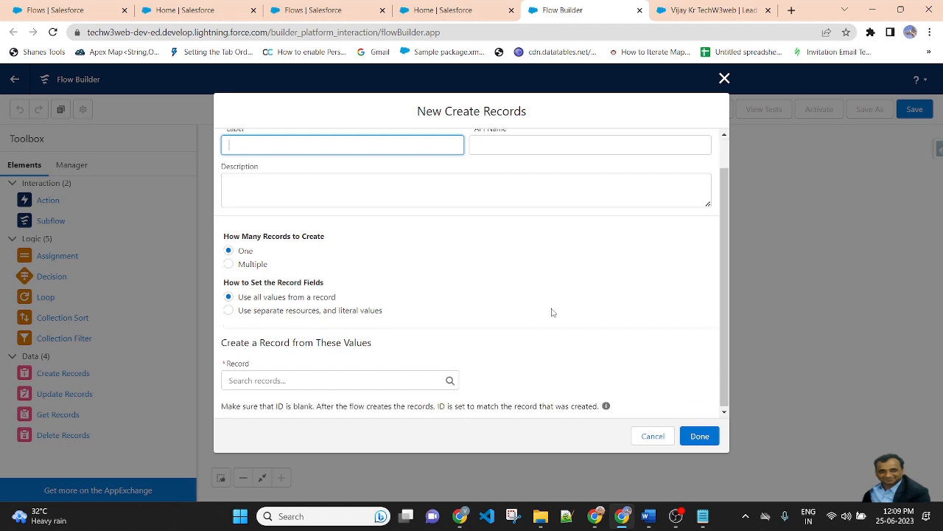
{"action": "scroll", "coordinate": [553, 312], "scroll_direction": "up", "scroll_amount": 2}
{"action": "scroll", "coordinate": [553, 313], "scroll_direction": "down", "scroll_amount": 1}
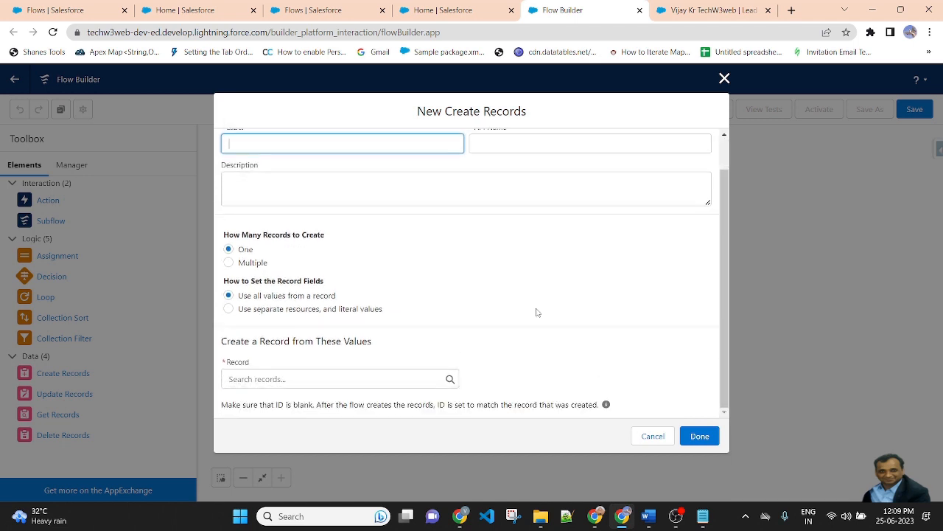
{"action": "scroll", "coordinate": [384, 253], "scroll_direction": "up", "scroll_amount": 1}
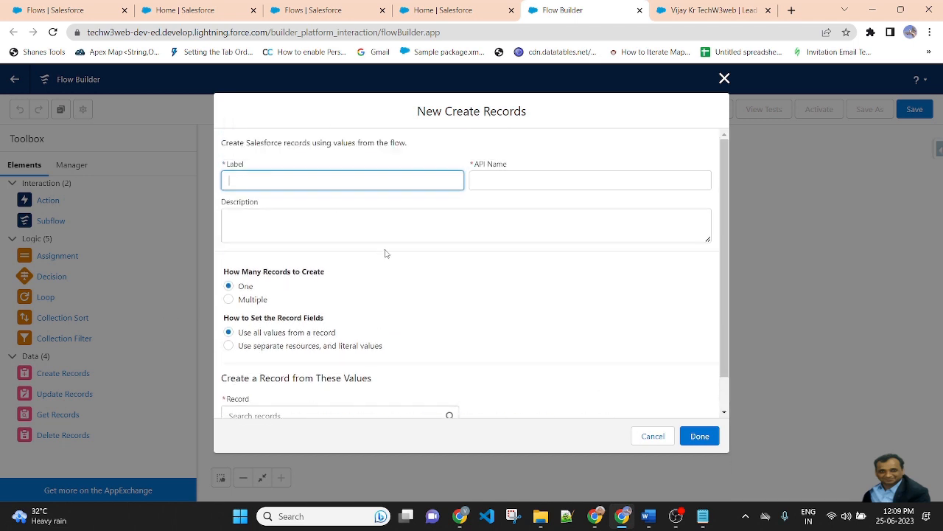
{"action": "scroll", "coordinate": [375, 315], "scroll_direction": "down", "scroll_amount": 1}
{"action": "scroll", "coordinate": [383, 337], "scroll_direction": "up", "scroll_amount": 1}
{"action": "left_click", "coordinate": [725, 78]}
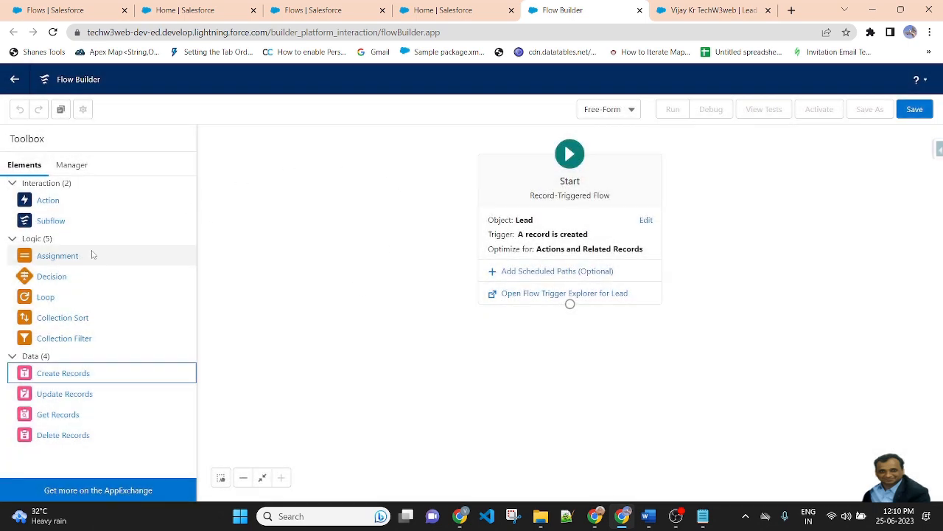
Start a new flow resource of type Text Template with the API name passMsgToPostToChatter.
{"action": "left_click", "coordinate": [76, 169]}
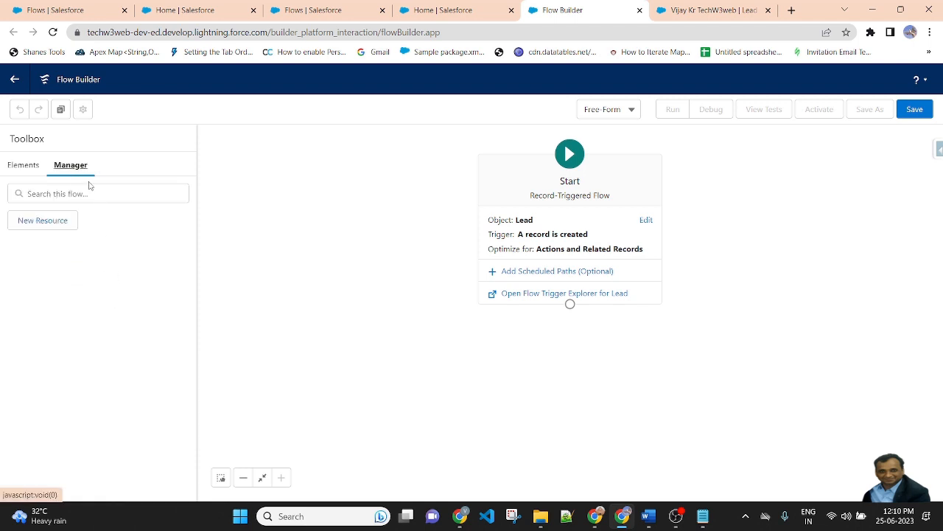
{"action": "left_click", "coordinate": [60, 219]}
{"action": "left_click", "coordinate": [328, 235]}
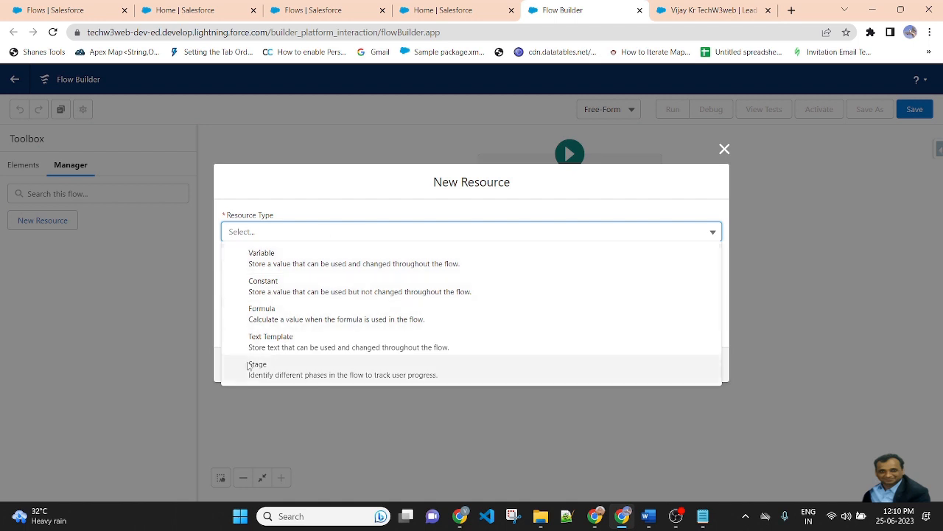
{"action": "left_click", "coordinate": [317, 343]}
{"action": "left_click", "coordinate": [402, 206]}
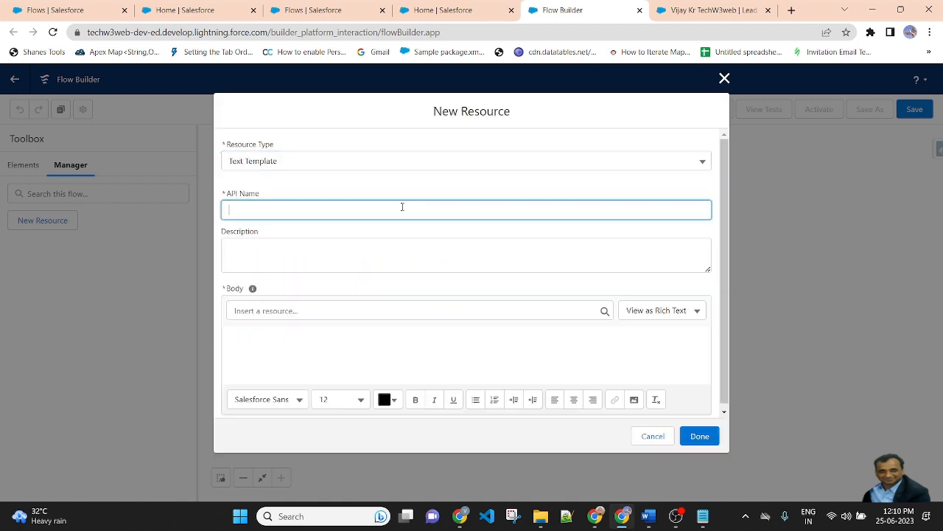
{"action": "type", "text": "passMsgToPostToChatter"}
{"action": "left_click", "coordinate": [388, 184]}
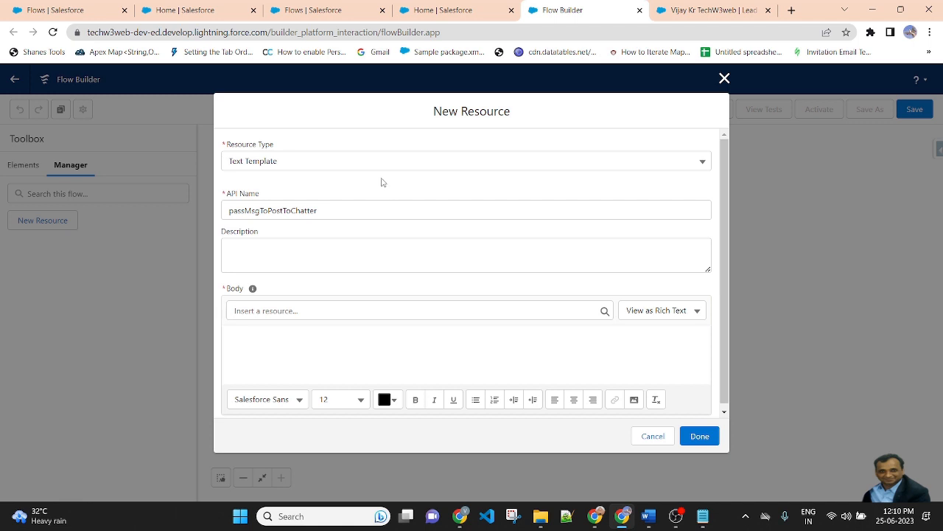
Set the text template's body to View as Plain Text and place the cursor in the empty body.
{"action": "scroll", "coordinate": [471, 273], "scroll_direction": "down", "scroll_amount": 1}
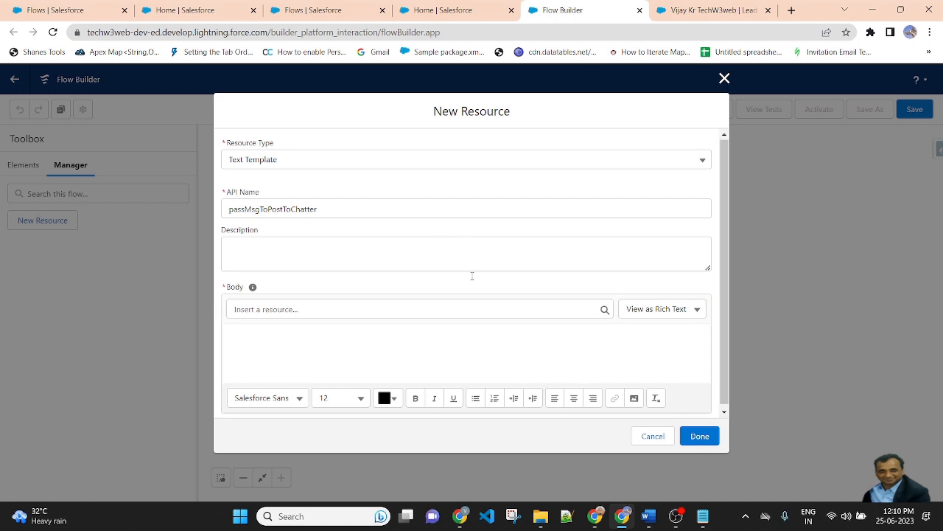
{"action": "left_click", "coordinate": [690, 307]}
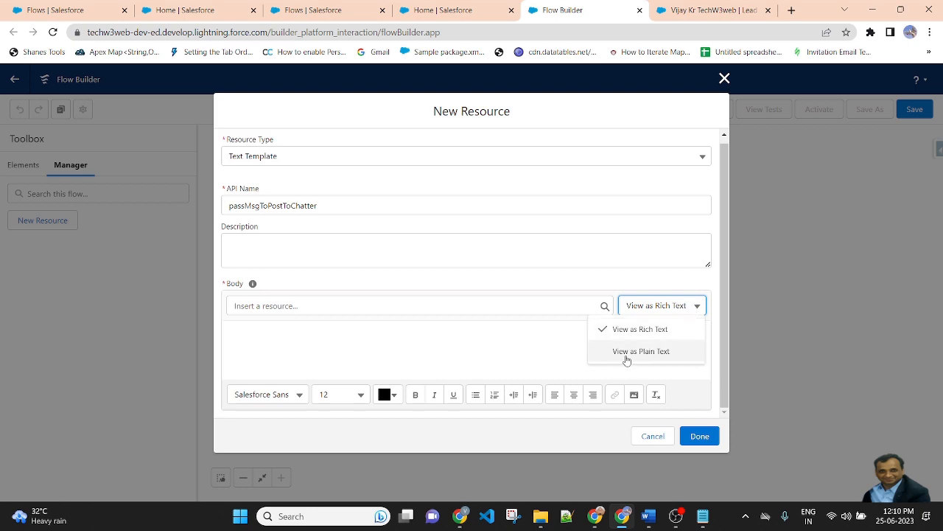
{"action": "left_click", "coordinate": [662, 353]}
{"action": "left_click", "coordinate": [309, 370]}
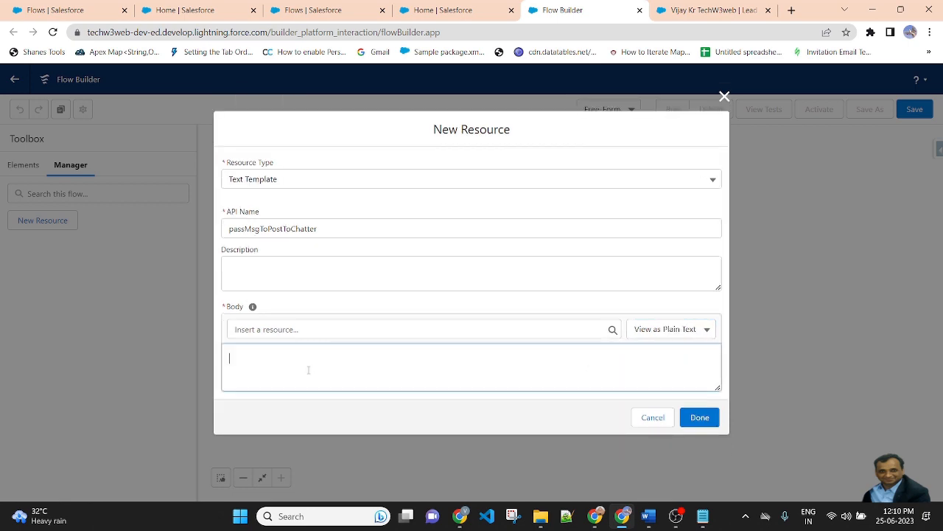
Open a new Lead form in the Sales app and examine which fields it offers for the Chatter message.
{"action": "left_click", "coordinate": [439, 10]}
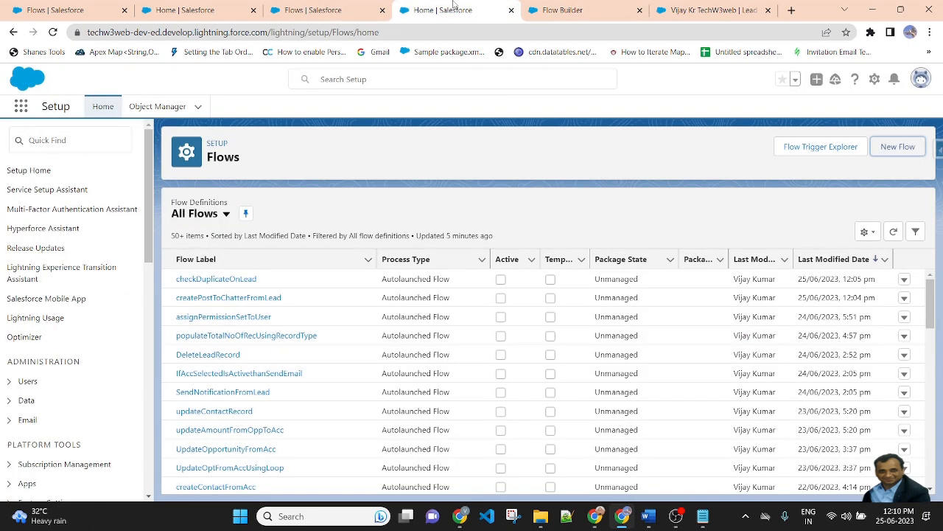
{"action": "left_click", "coordinate": [709, 10]}
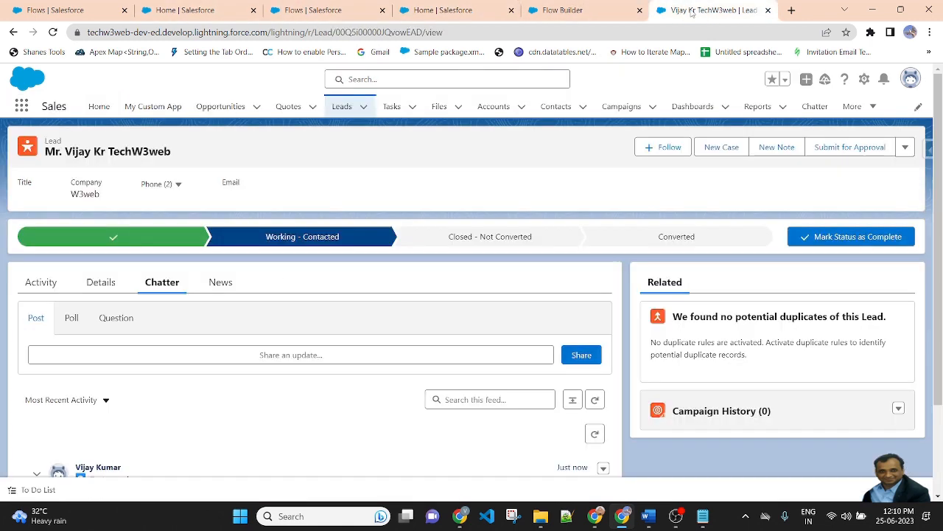
{"action": "left_click", "coordinate": [364, 107]}
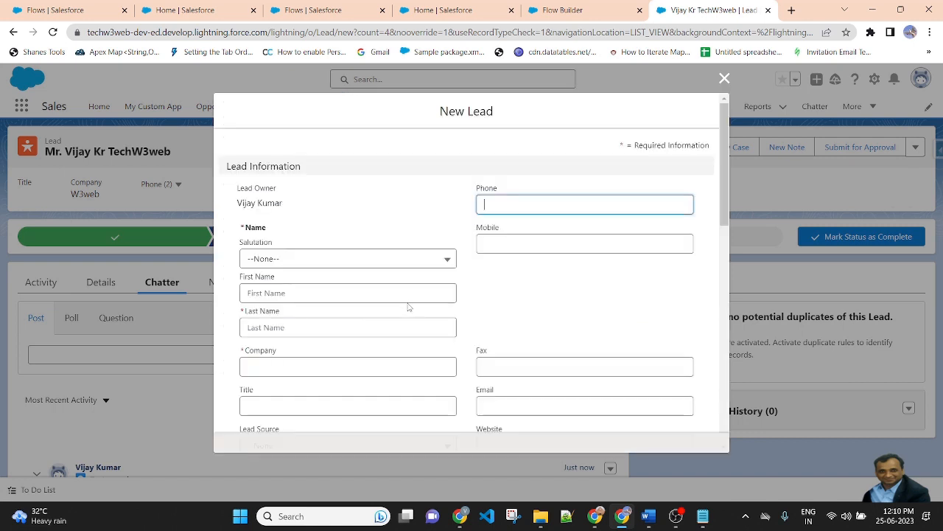
{"action": "scroll", "coordinate": [410, 307], "scroll_direction": "down", "scroll_amount": 1}
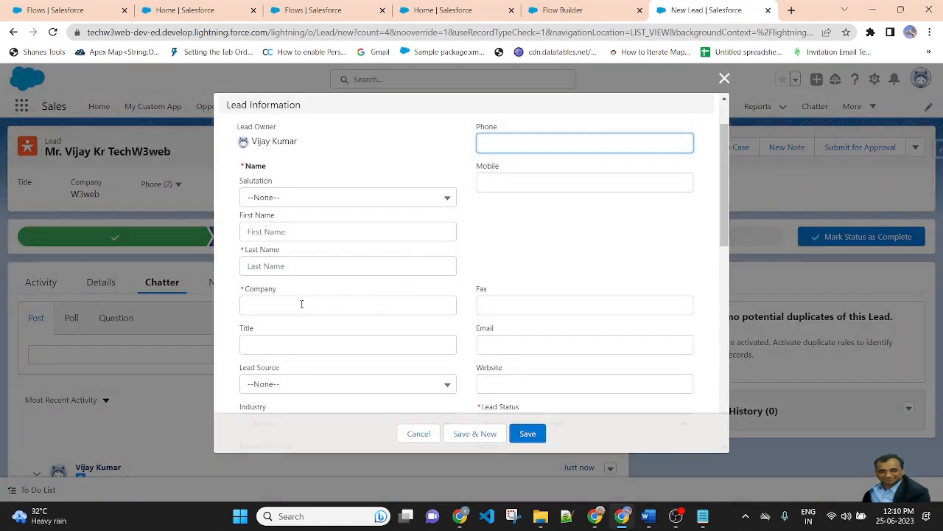
{"action": "scroll", "coordinate": [530, 295], "scroll_direction": "down", "scroll_amount": 2}
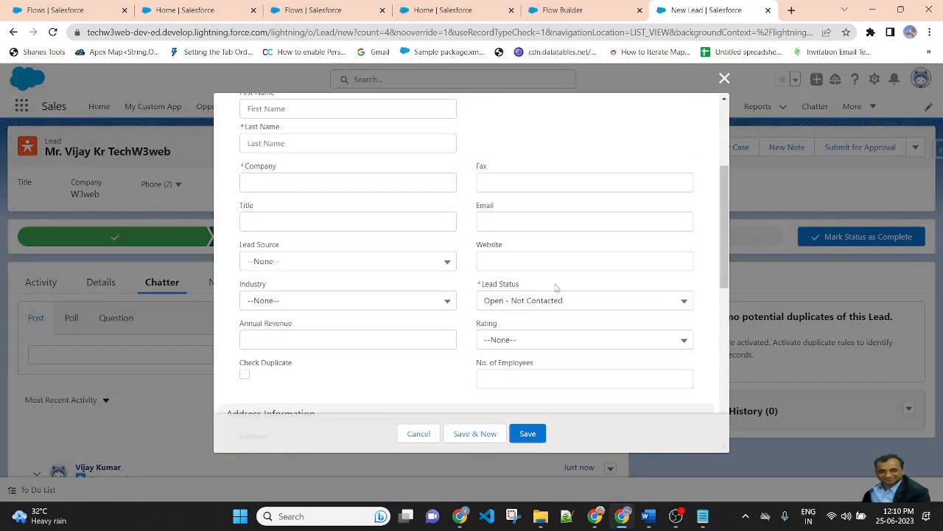
{"action": "scroll", "coordinate": [542, 288], "scroll_direction": "up", "scroll_amount": 2}
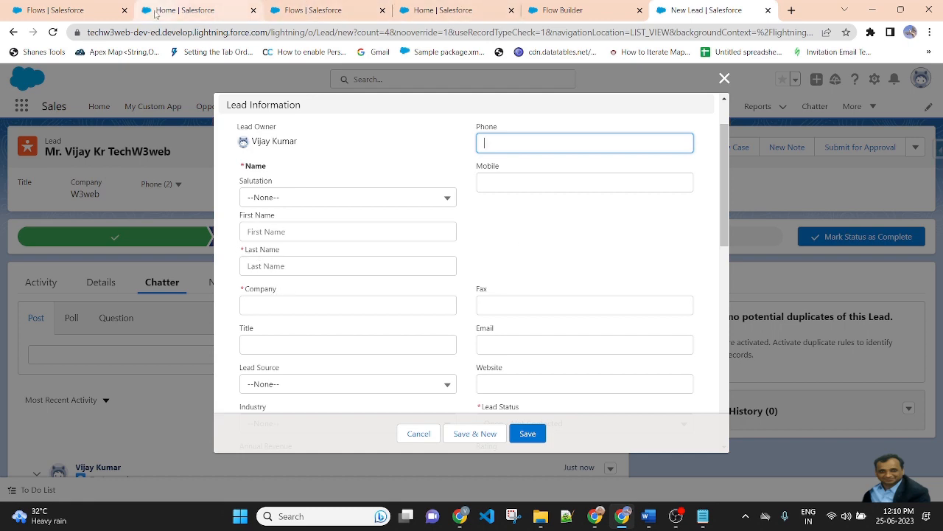
{"action": "left_click", "coordinate": [323, 6]}
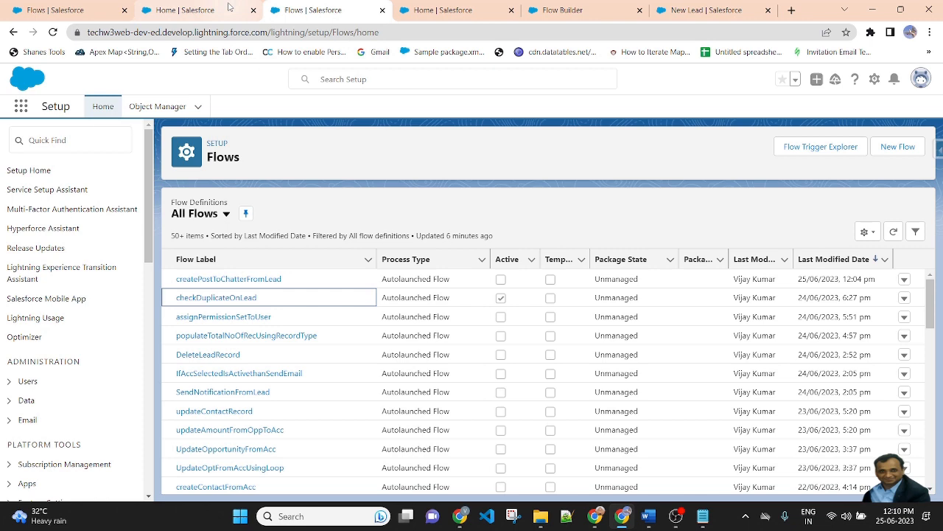
{"action": "left_click", "coordinate": [55, 10]}
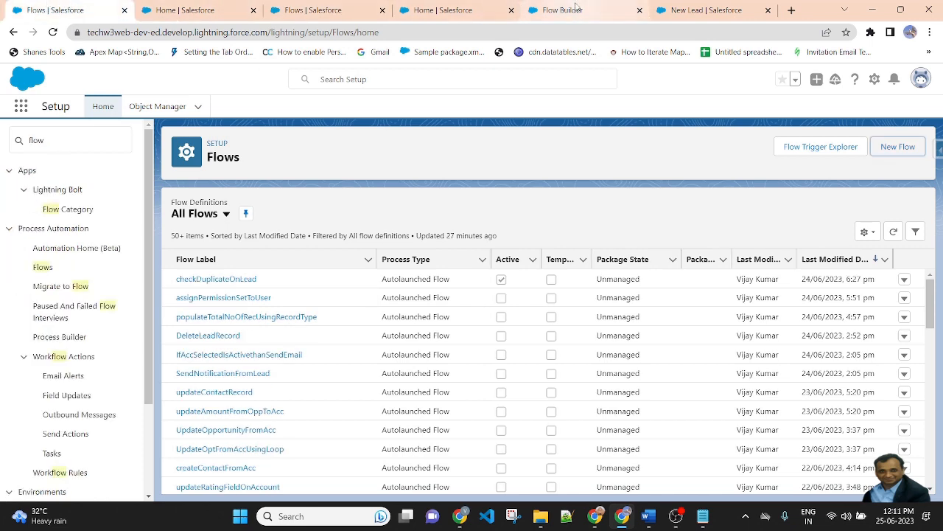
Return to the flow's text template and write "The details are below to created newly lead:-" as the body's opening line.
{"action": "left_click", "coordinate": [545, 9]}
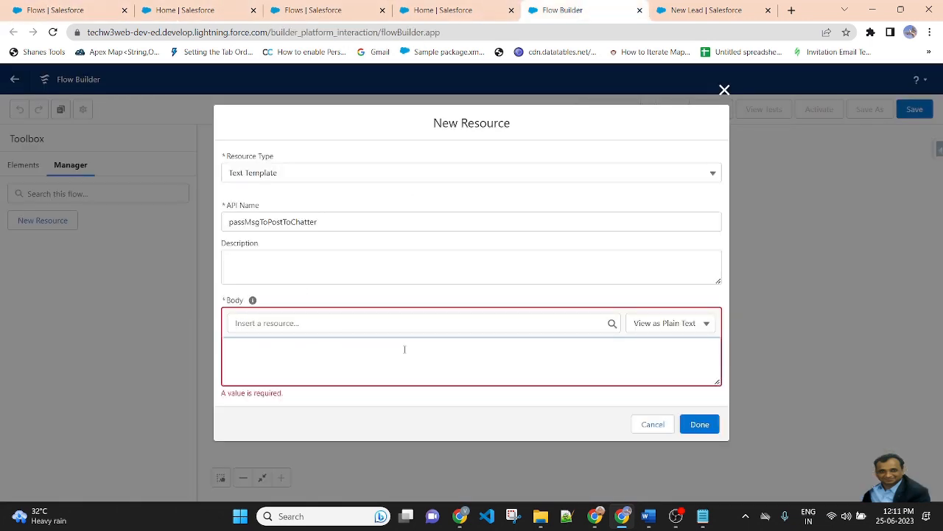
{"action": "type", "text": "he Deta"}
{"action": "key", "text": "BackSpace"}
{"action": "type", "text": "ls are below to created neww"}
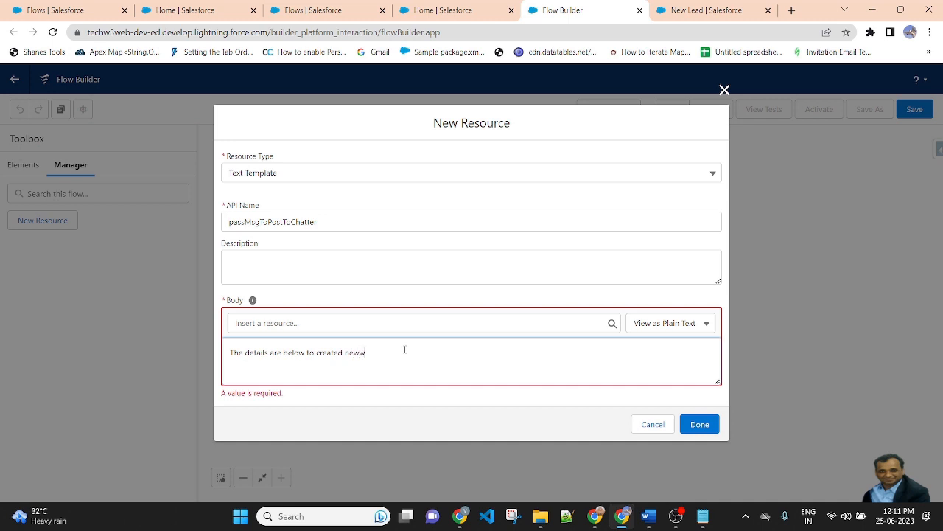
{"action": "type", "text": "ly "}
{"action": "type", "text": "lead"}
Add the labels "Last Name:", "Company:" and "Status:-" on separate lines below the body's opening line.
{"action": "type", "text": "Name"}
{"action": "type", "text": ":"}
{"action": "key", "text": "Return"}
{"action": "type", "text": "Compa"}
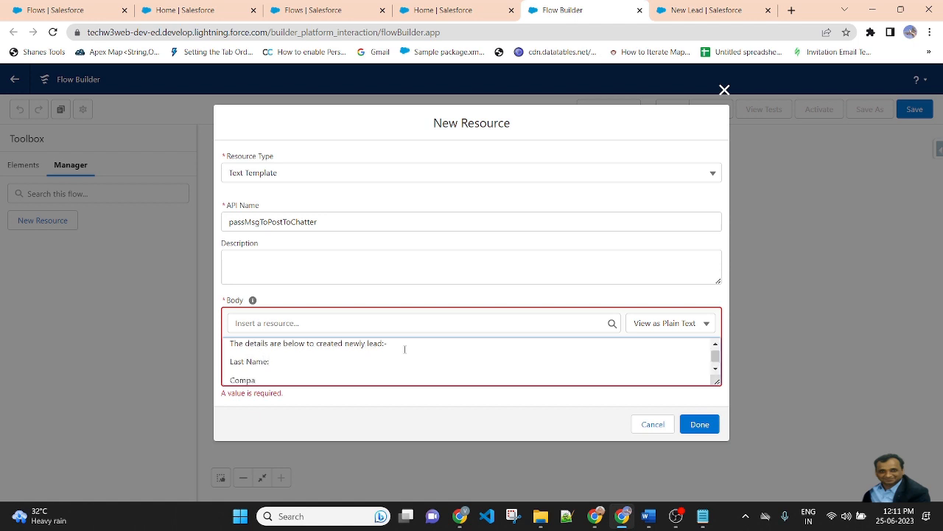
{"action": "type", "text": "ny:"}
{"action": "key", "text": "Return"}
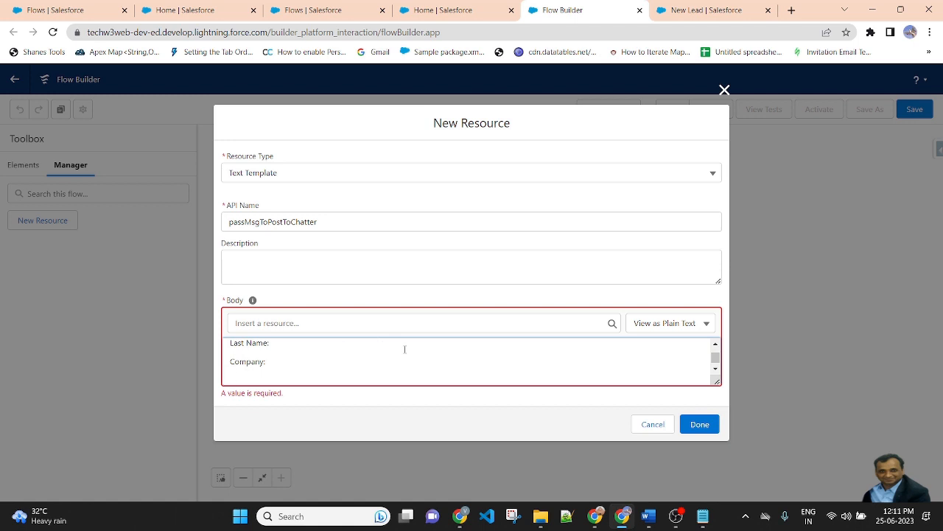
{"action": "type", "text": "Status:-"}
Insert the Lead record's LastName field as a merge field into the template body.
{"action": "scroll", "coordinate": [276, 339], "scroll_direction": "up", "scroll_amount": 2}
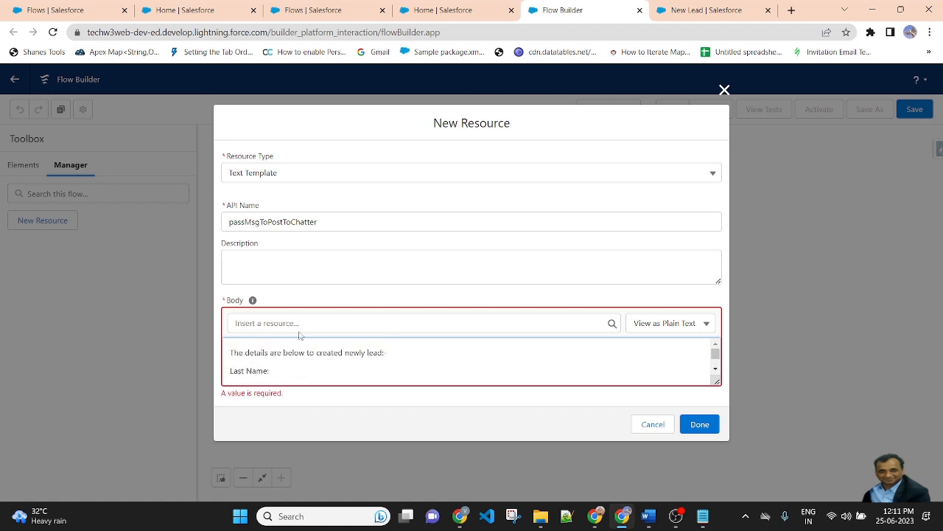
{"action": "left_click", "coordinate": [420, 327]}
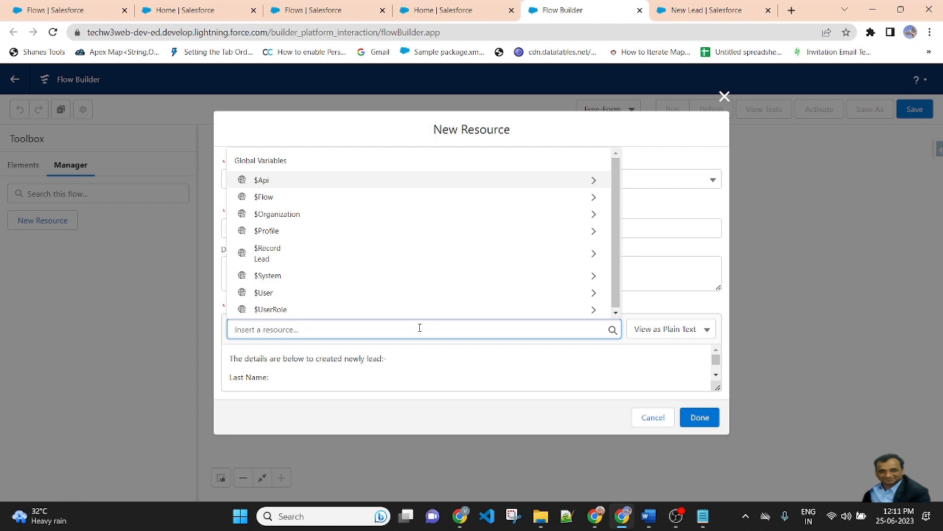
{"action": "type", "text": "$re"}
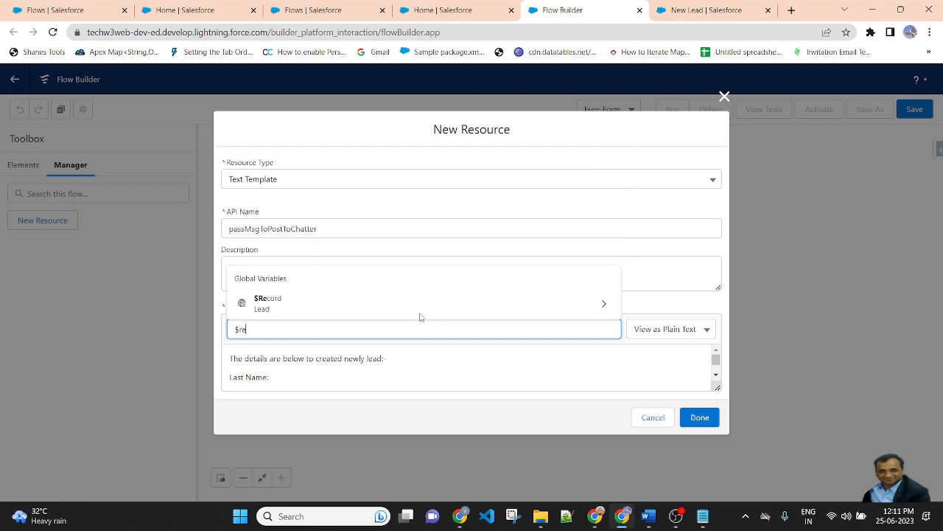
{"action": "left_click", "coordinate": [419, 309]}
{"action": "type", "text": "Last"}
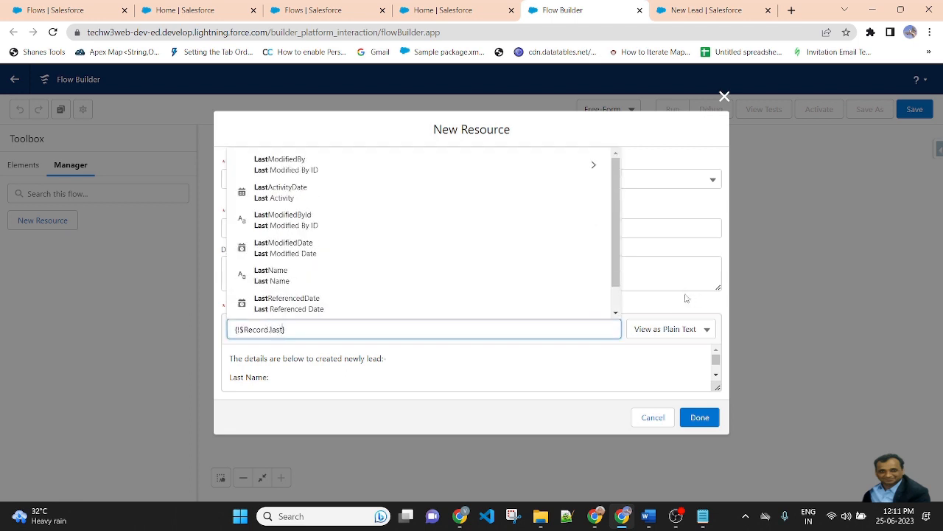
{"action": "left_click", "coordinate": [299, 270]}
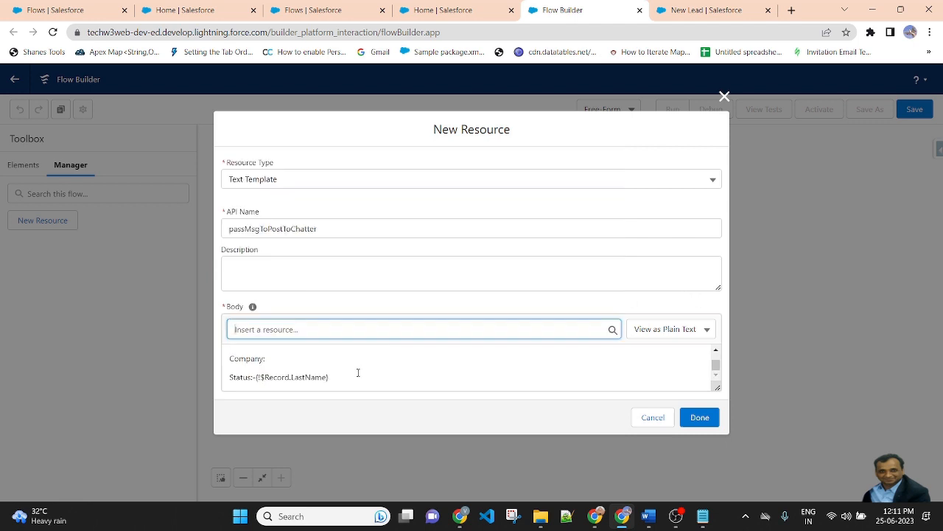
Move the {!$Record.LastName} merge field from the Status line to the Last Name line and put a hyphen after that label's colon.
{"action": "left_click_drag", "start_coordinate": [329, 377], "coordinate": [255, 378]}
{"action": "key", "text": "ctrl+c"}
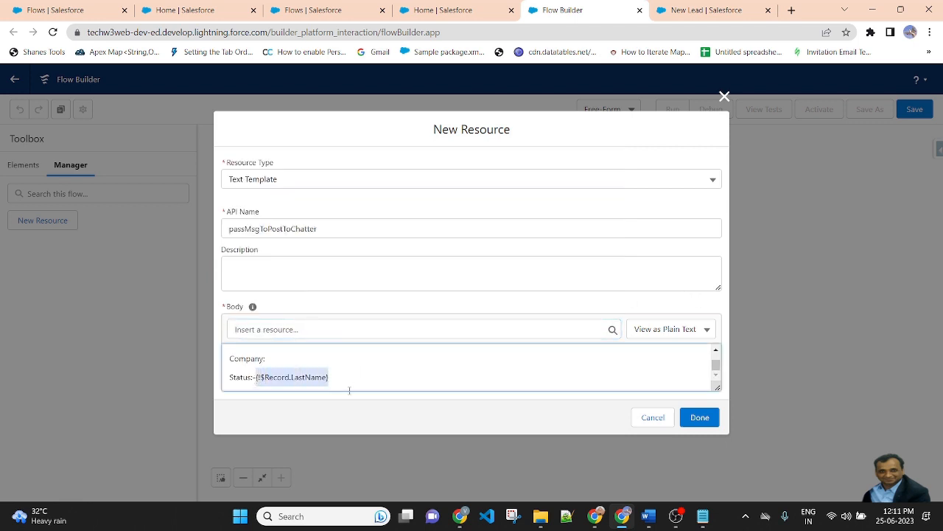
{"action": "key", "text": "BackSpace"}
{"action": "scroll", "coordinate": [299, 369], "scroll_direction": "up", "scroll_amount": 5}
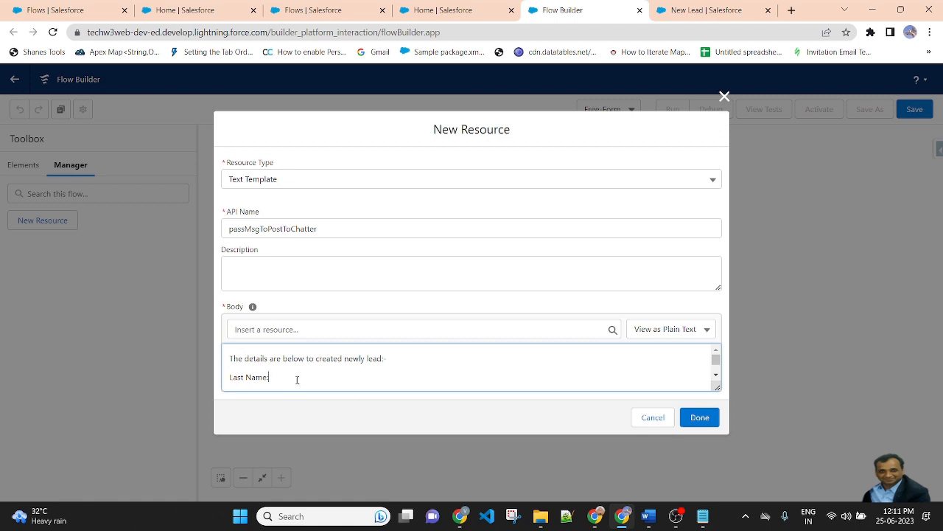
{"action": "key", "text": "ctrl+v"}
{"action": "scroll", "coordinate": [385, 372], "scroll_direction": "down", "scroll_amount": 2}
{"action": "scroll", "coordinate": [385, 372], "scroll_direction": "up", "scroll_amount": 2}
{"action": "left_click", "coordinate": [270, 377]}
{"action": "type", "text": "-"}
Add a hyphen after the "Company:" label and insert the {!$Record.Company} merge field behind it.
{"action": "scroll", "coordinate": [334, 373], "scroll_direction": "down", "scroll_amount": 1}
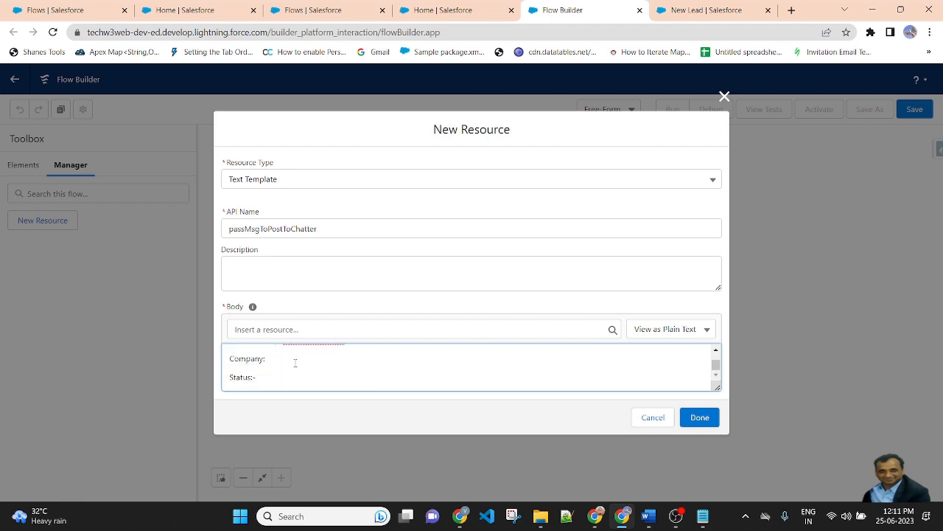
{"action": "left_click", "coordinate": [268, 329]}
{"action": "type", "text": "$reco"}
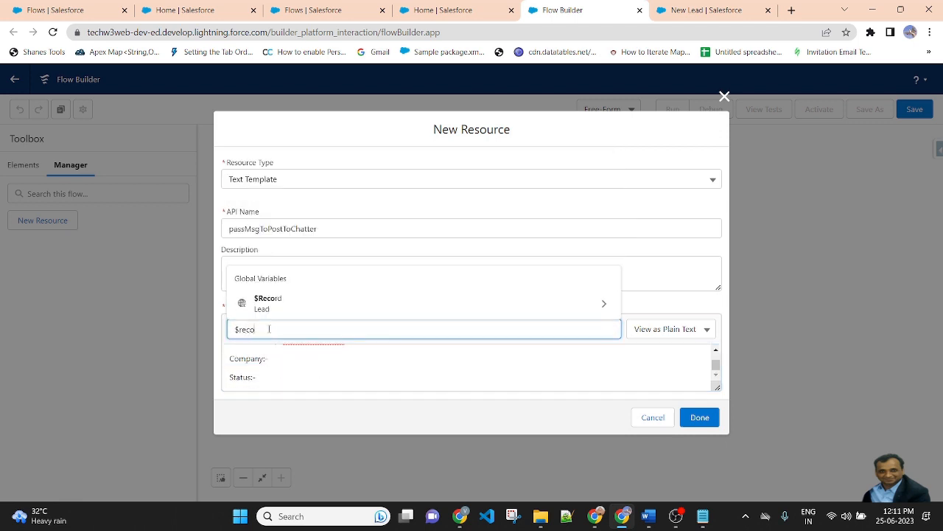
{"action": "left_click", "coordinate": [267, 303]}
{"action": "type", "text": "com"}
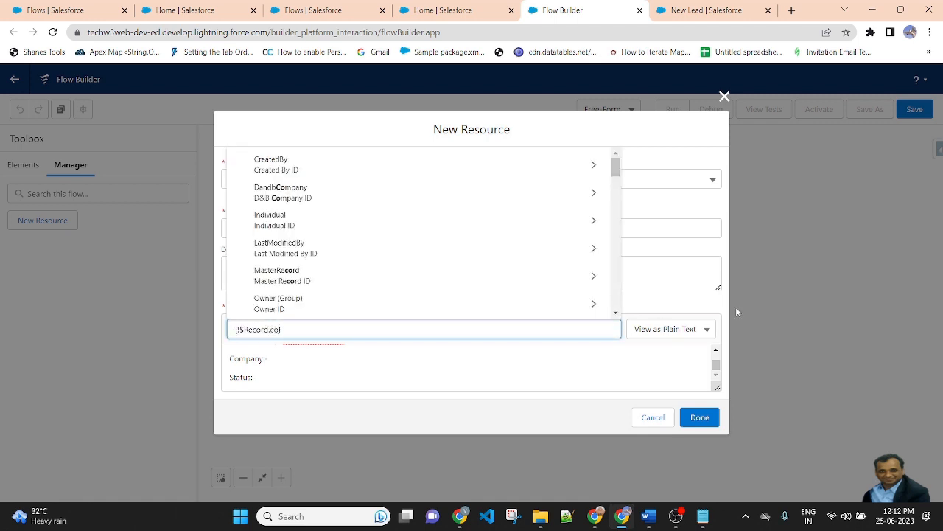
{"action": "left_click", "coordinate": [347, 222]}
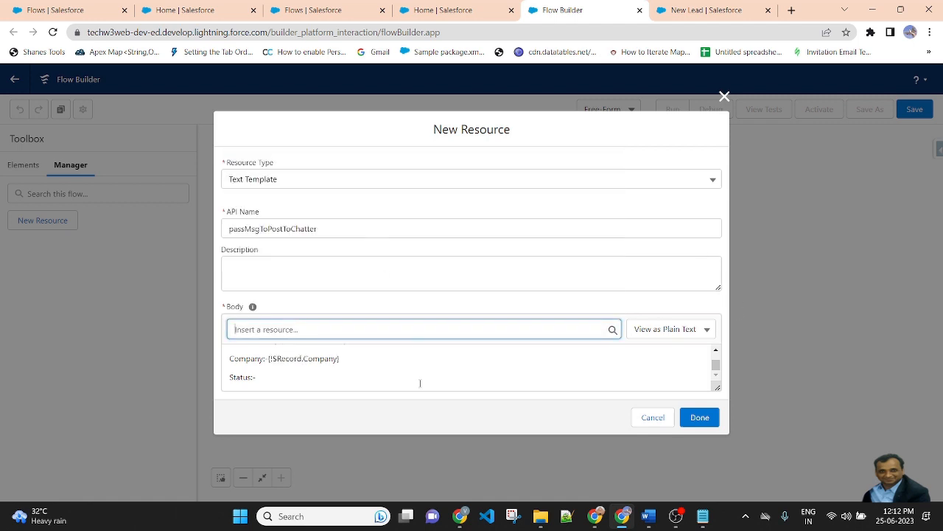
Insert the {!$Record.Status} merge field at the end of the Status line.
{"action": "left_click", "coordinate": [347, 379]}
{"action": "type", "text": "$"}
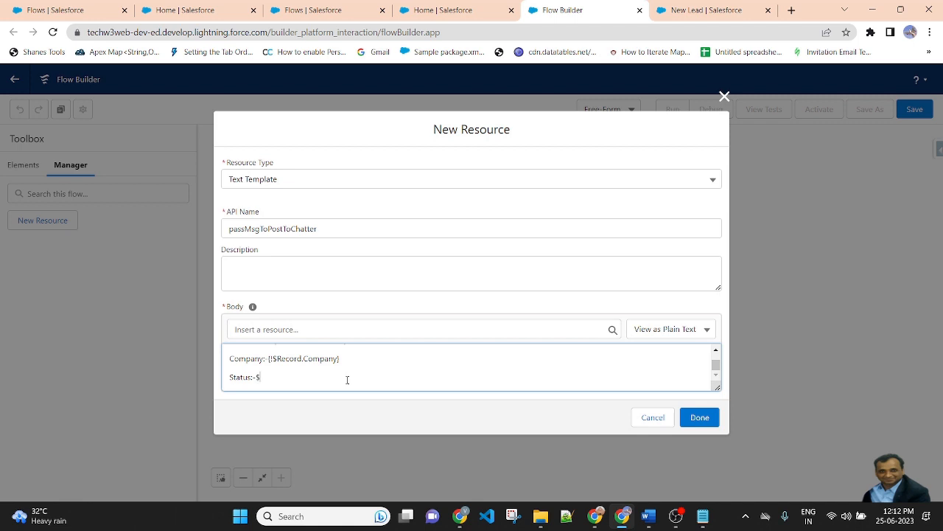
{"action": "type", "text": "re"}
{"action": "key", "text": "BackSpace"}
{"action": "key", "text": "BackSpace"}
{"action": "key", "text": "BackSpace"}
{"action": "left_click", "coordinate": [314, 330]}
{"action": "type", "text": "$reco"}
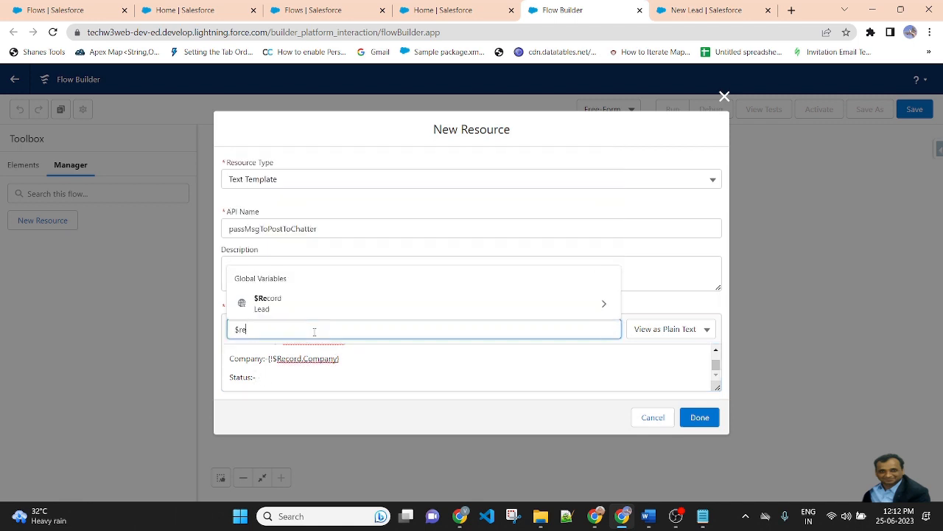
{"action": "left_click", "coordinate": [426, 304]}
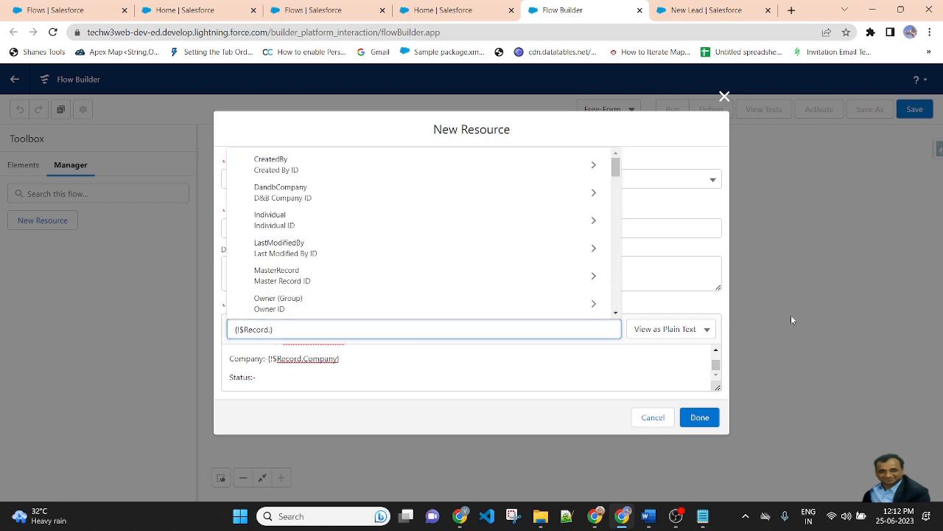
{"action": "type", "text": "sta"}
{"action": "left_click", "coordinate": [349, 278]}
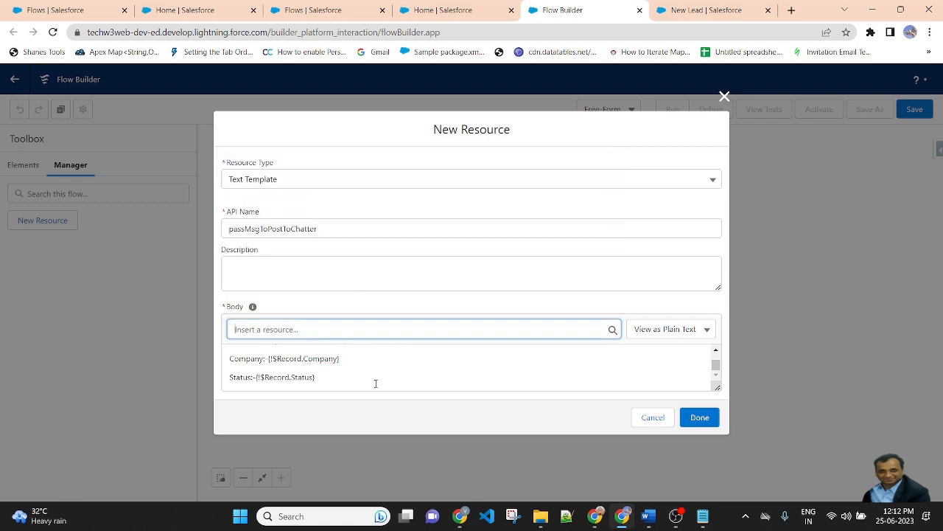
Review all lines of the template body and finish creating the text template resource.
{"action": "scroll", "coordinate": [373, 372], "scroll_direction": "up", "scroll_amount": 2}
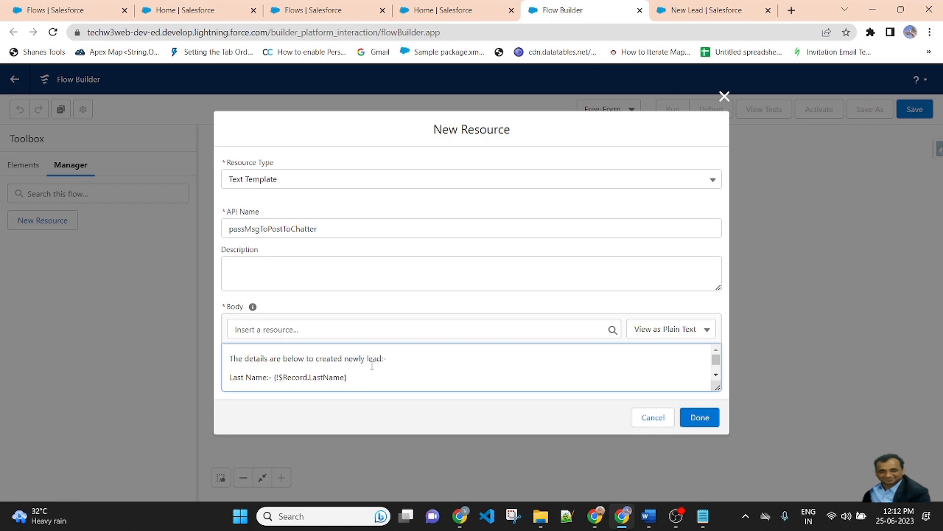
{"action": "scroll", "coordinate": [373, 364], "scroll_direction": "down", "scroll_amount": 2}
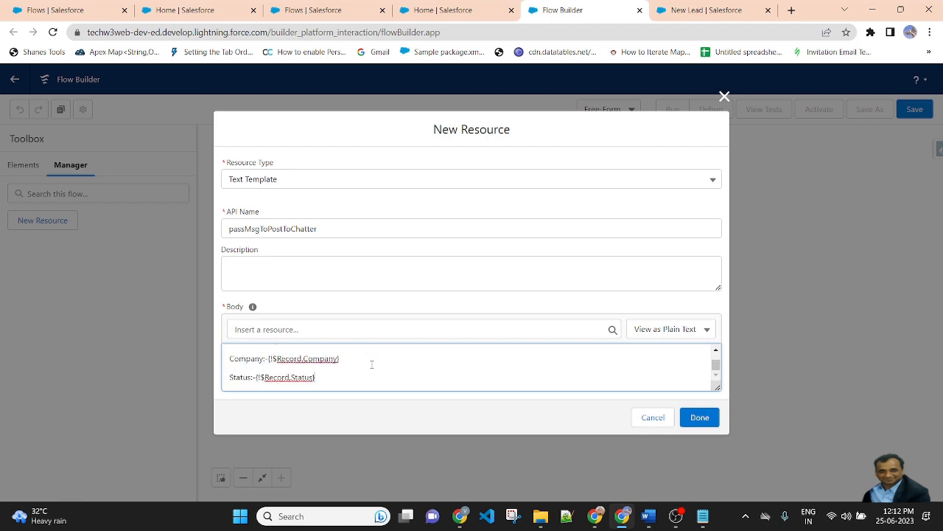
{"action": "scroll", "coordinate": [372, 364], "scroll_direction": "up", "scroll_amount": 2}
{"action": "scroll", "coordinate": [372, 364], "scroll_direction": "down", "scroll_amount": 2}
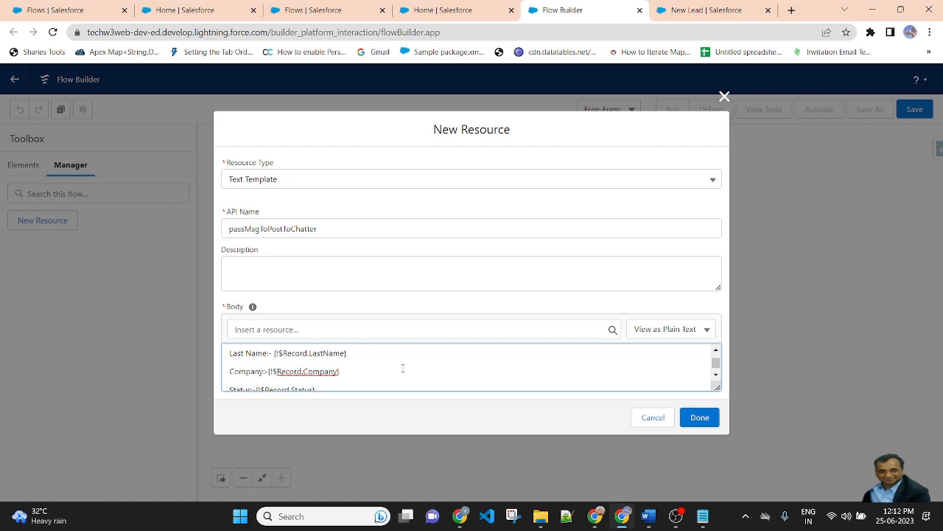
{"action": "left_click", "coordinate": [704, 424]}
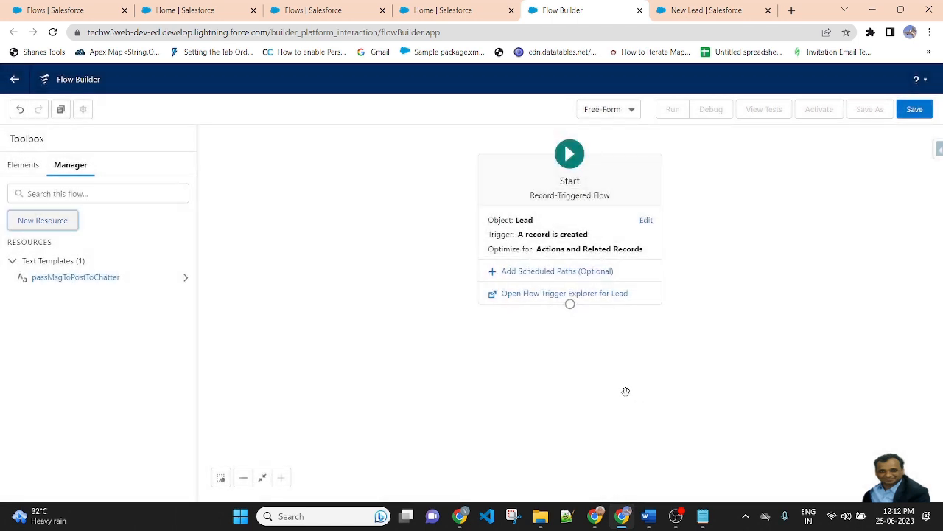
Add a Create Records element labelled CreatePostChatter below Start, with its record fields set from separate resources and literal values.
{"action": "left_click", "coordinate": [34, 171]}
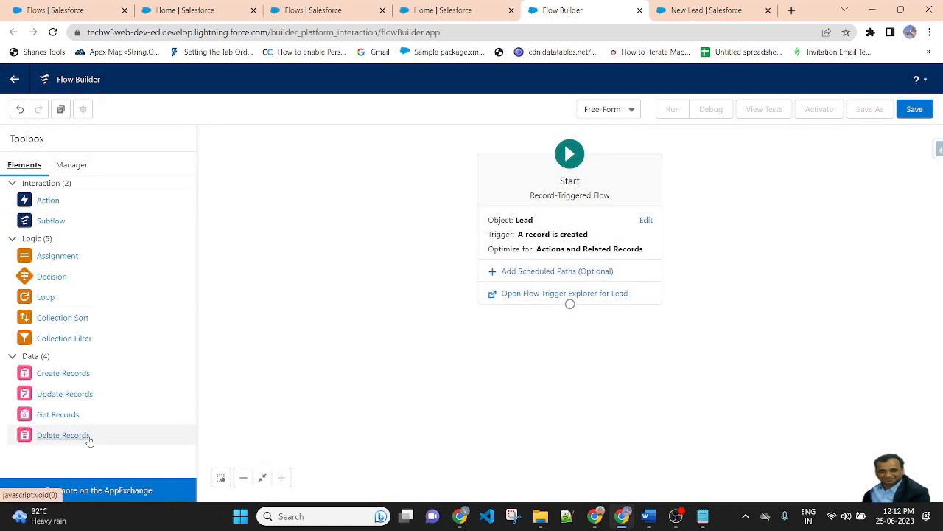
{"action": "left_click_drag", "start_coordinate": [75, 377], "coordinate": [594, 379]}
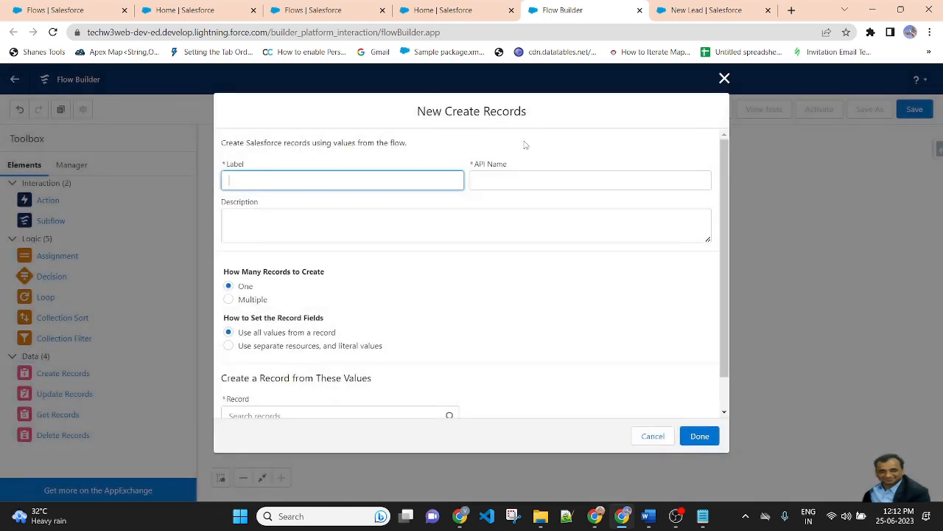
{"action": "type", "text": "CreatePostChatter"}
{"action": "left_click", "coordinate": [509, 154]}
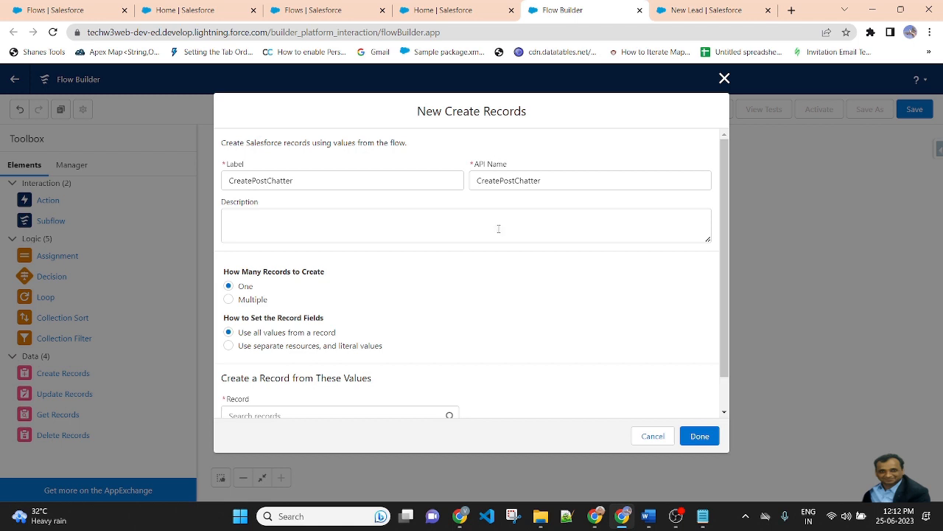
{"action": "scroll", "coordinate": [398, 289], "scroll_direction": "down", "scroll_amount": 1}
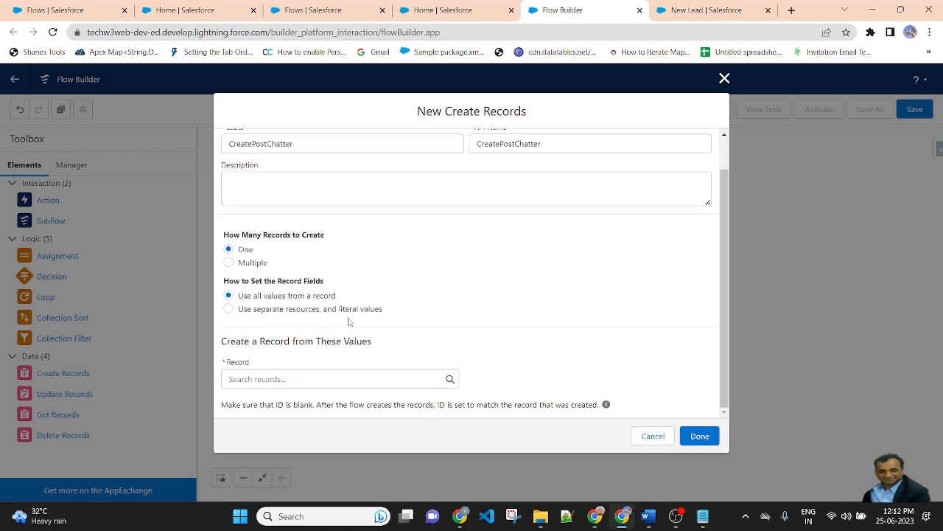
{"action": "left_click", "coordinate": [248, 310]}
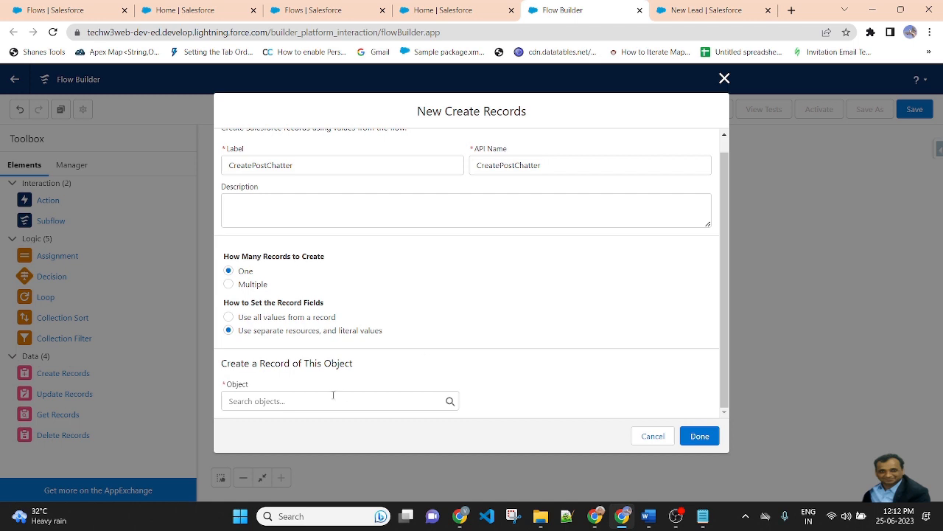
Check the required object in the Word notes, then set the Create Records element's object to Feed Item in Flow Builder.
{"action": "left_click", "coordinate": [645, 519]}
{"action": "left_click", "coordinate": [438, 362]}
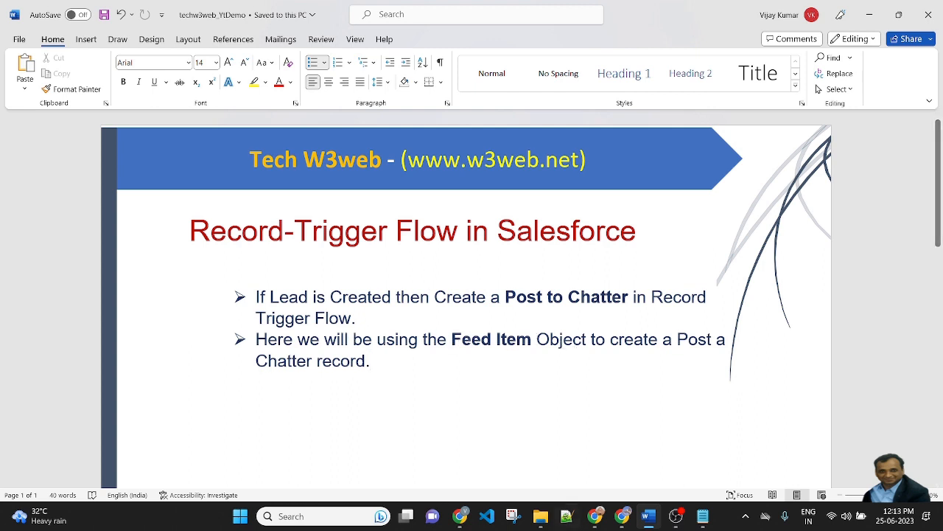
{"action": "left_click", "coordinate": [622, 516]}
{"action": "left_click", "coordinate": [303, 401]}
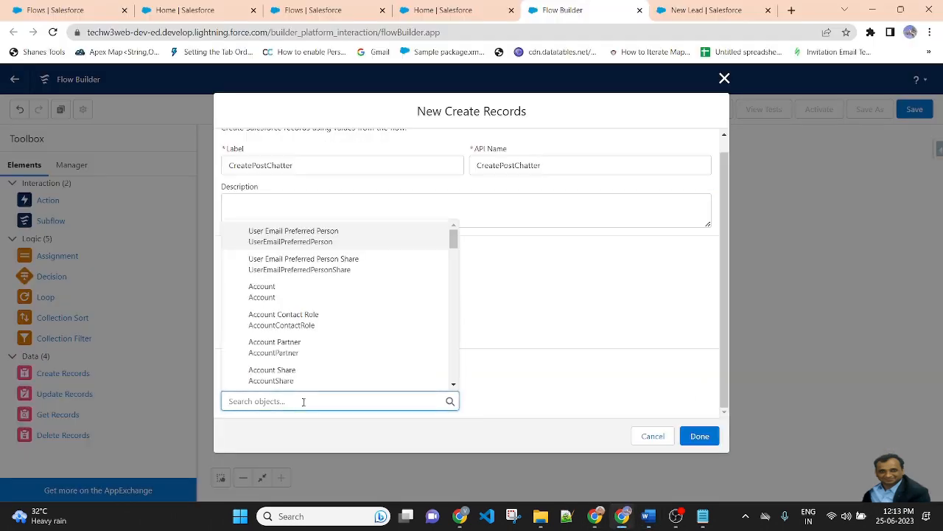
{"action": "type", "text": "fee"}
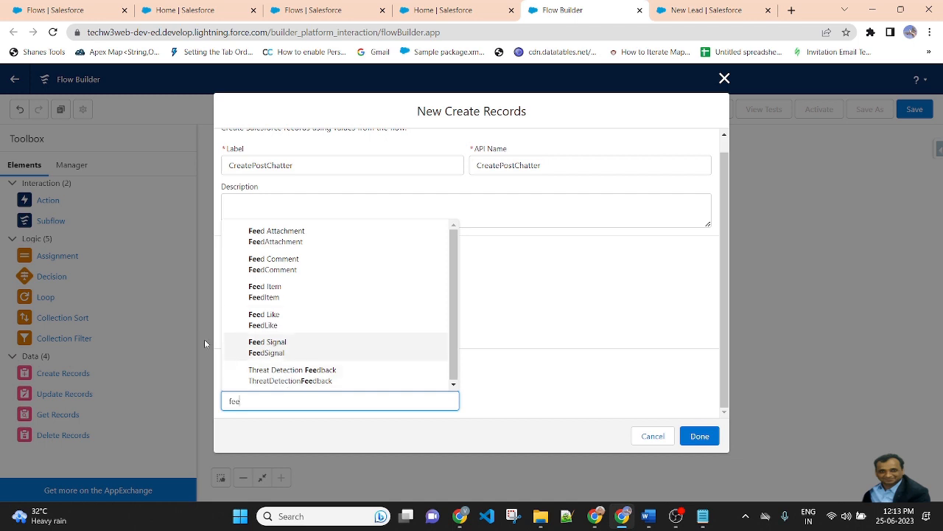
{"action": "left_click", "coordinate": [285, 293]}
{"action": "scroll", "coordinate": [490, 298], "scroll_direction": "down", "scroll_amount": 2}
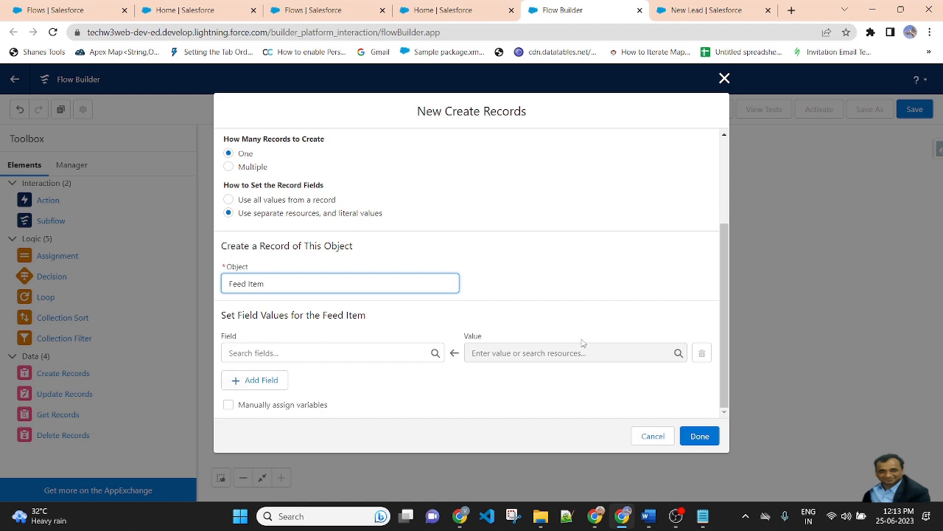
{"action": "left_click", "coordinate": [500, 314]}
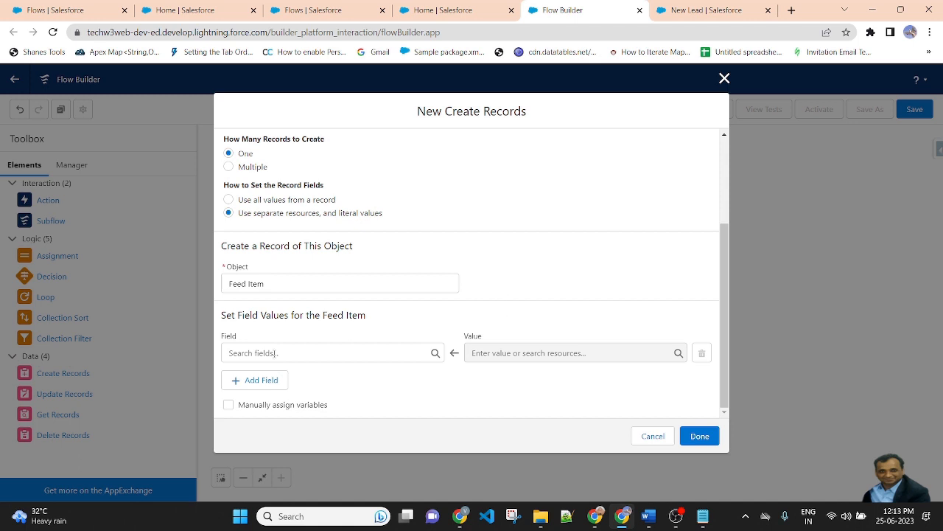
Set the Feed Item's Body field to the passMsgToPostToChatter text template.
{"action": "left_click", "coordinate": [321, 354]}
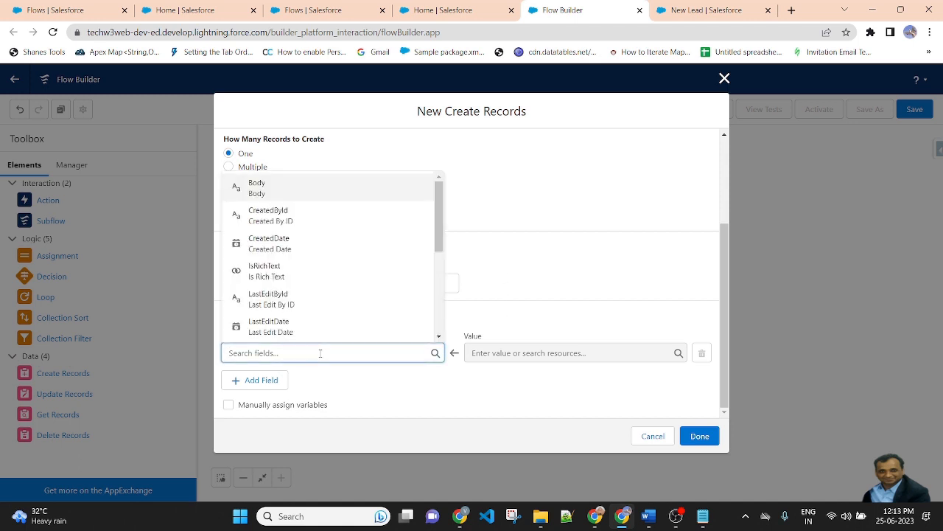
{"action": "type", "text": "bo"}
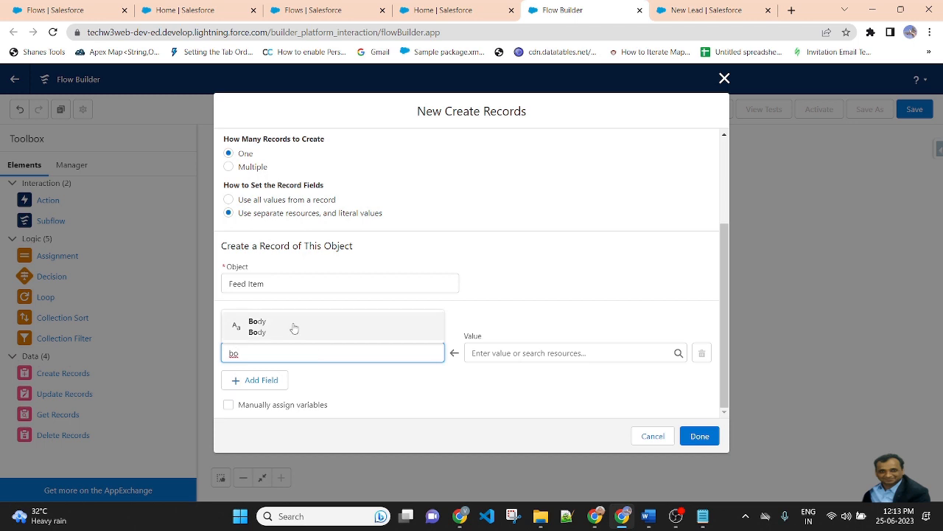
{"action": "left_click", "coordinate": [293, 328]}
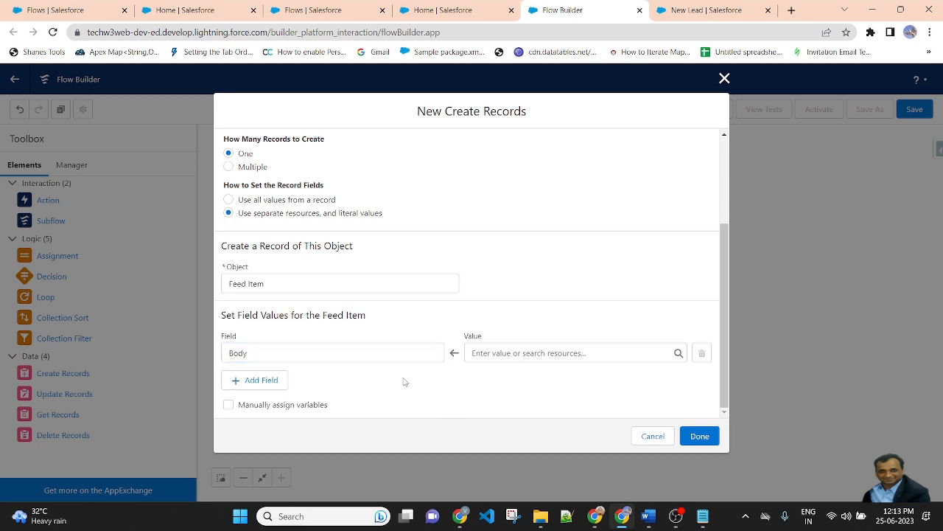
{"action": "left_click", "coordinate": [527, 352]}
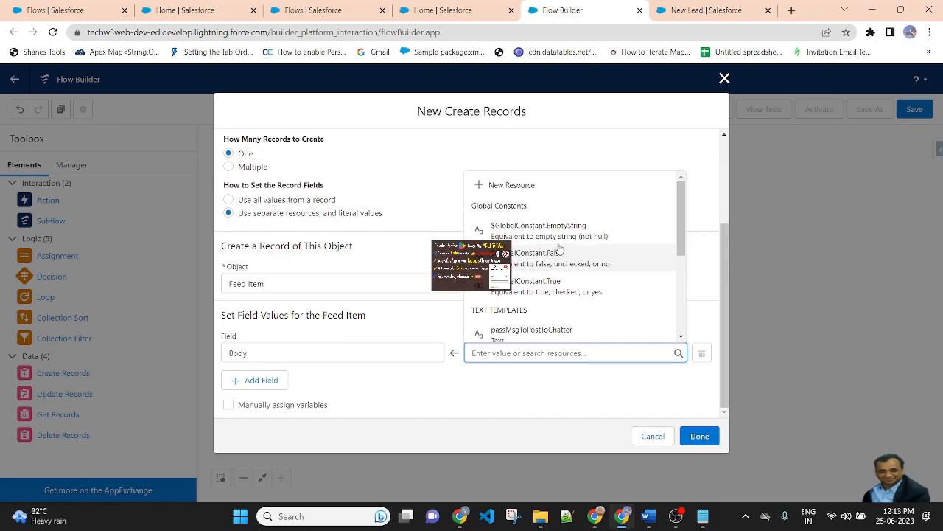
{"action": "scroll", "coordinate": [560, 251], "scroll_direction": "down", "scroll_amount": 1}
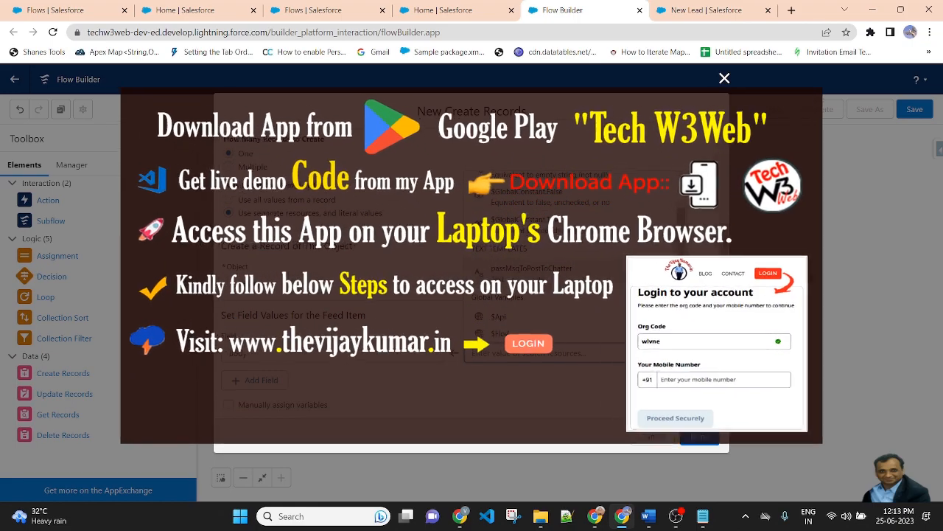
{"action": "left_click", "coordinate": [532, 269]}
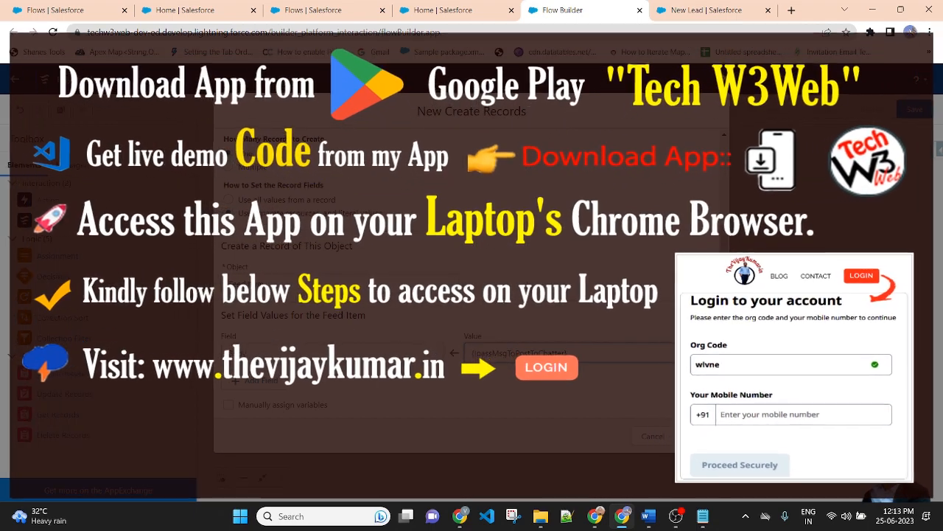